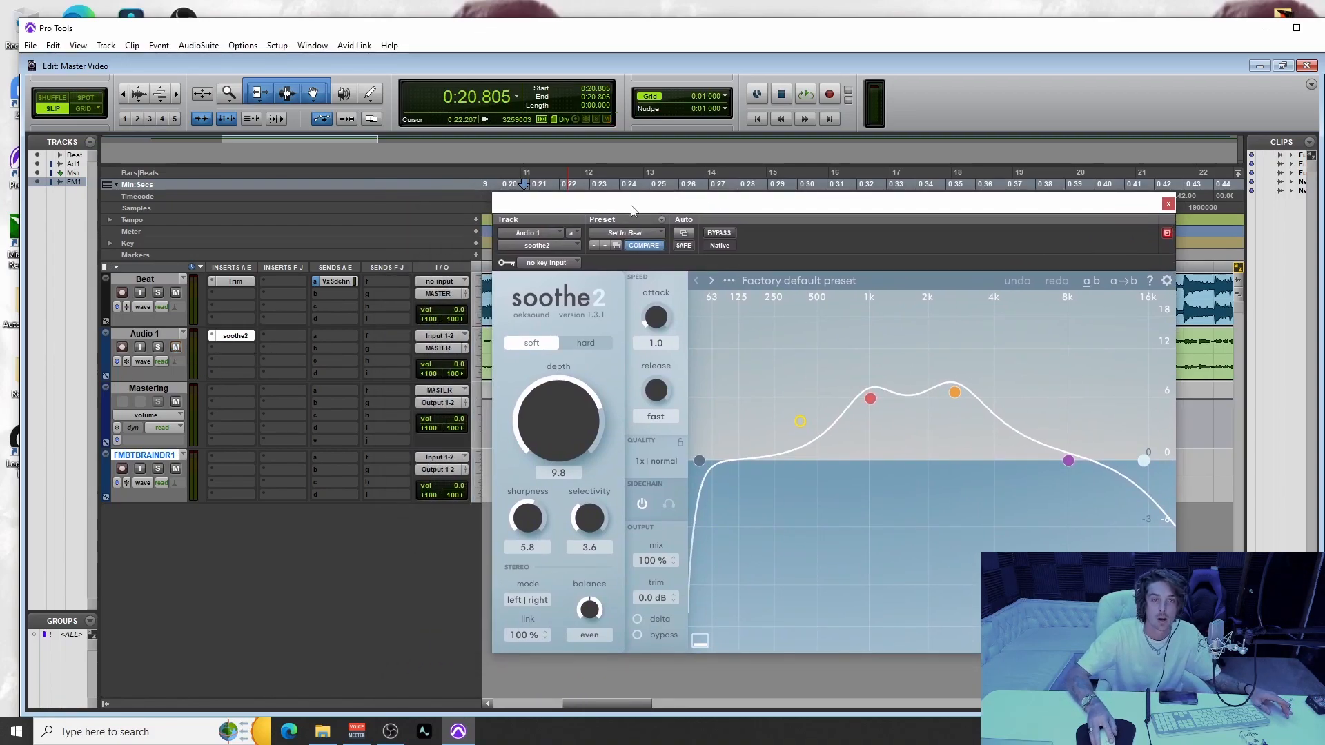
# Move the soothe2 window clear of the tracks and inspect the sidechain send on the Beat track.
pyautogui.moveTo(633, 208); pyautogui.dragTo(628, 496)
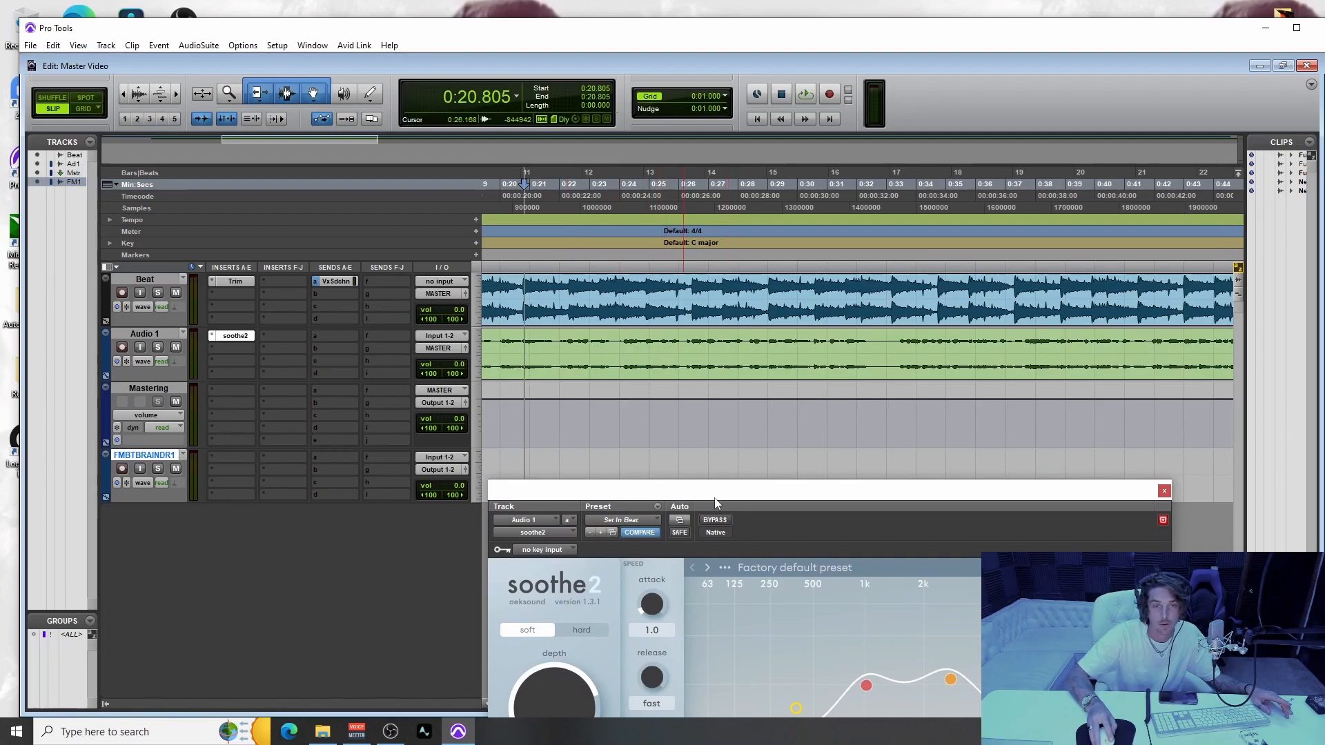
pyautogui.moveTo(711, 497); pyautogui.dragTo(694, 437)
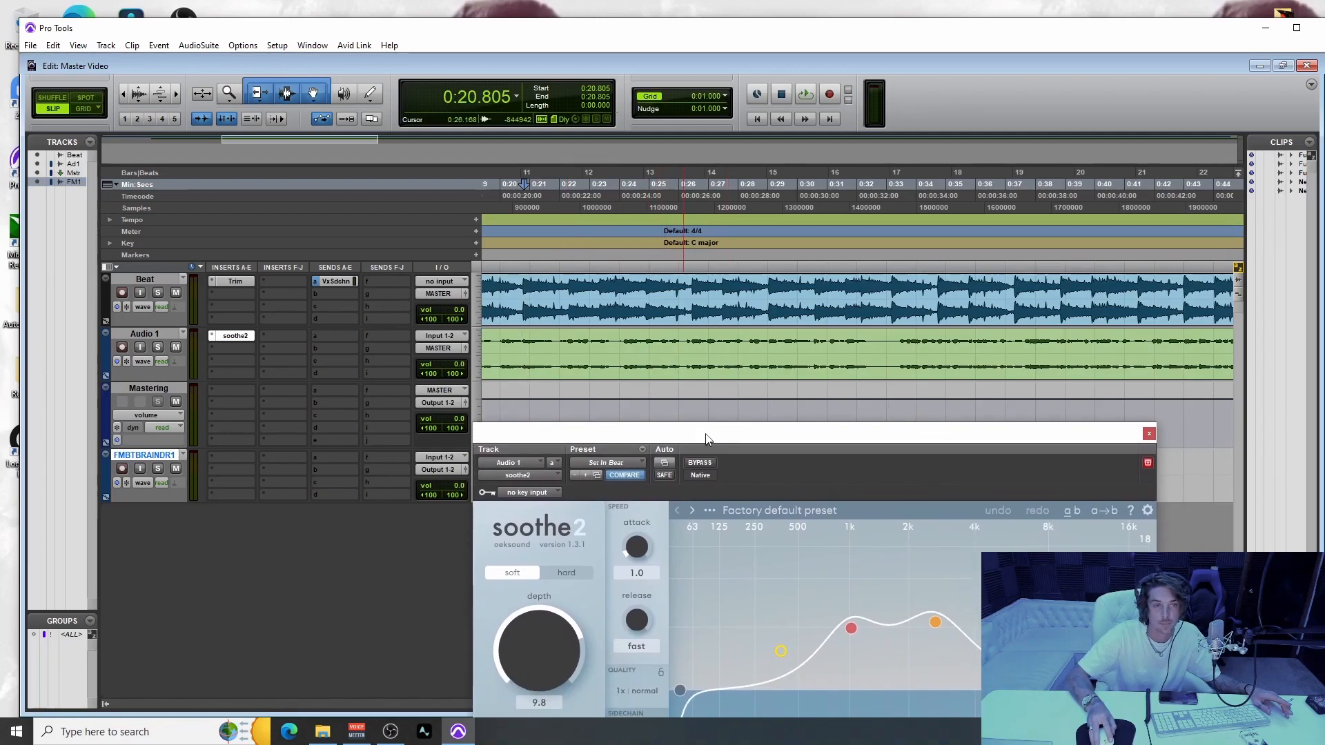
pyautogui.click(338, 281)
pyautogui.click(340, 284)
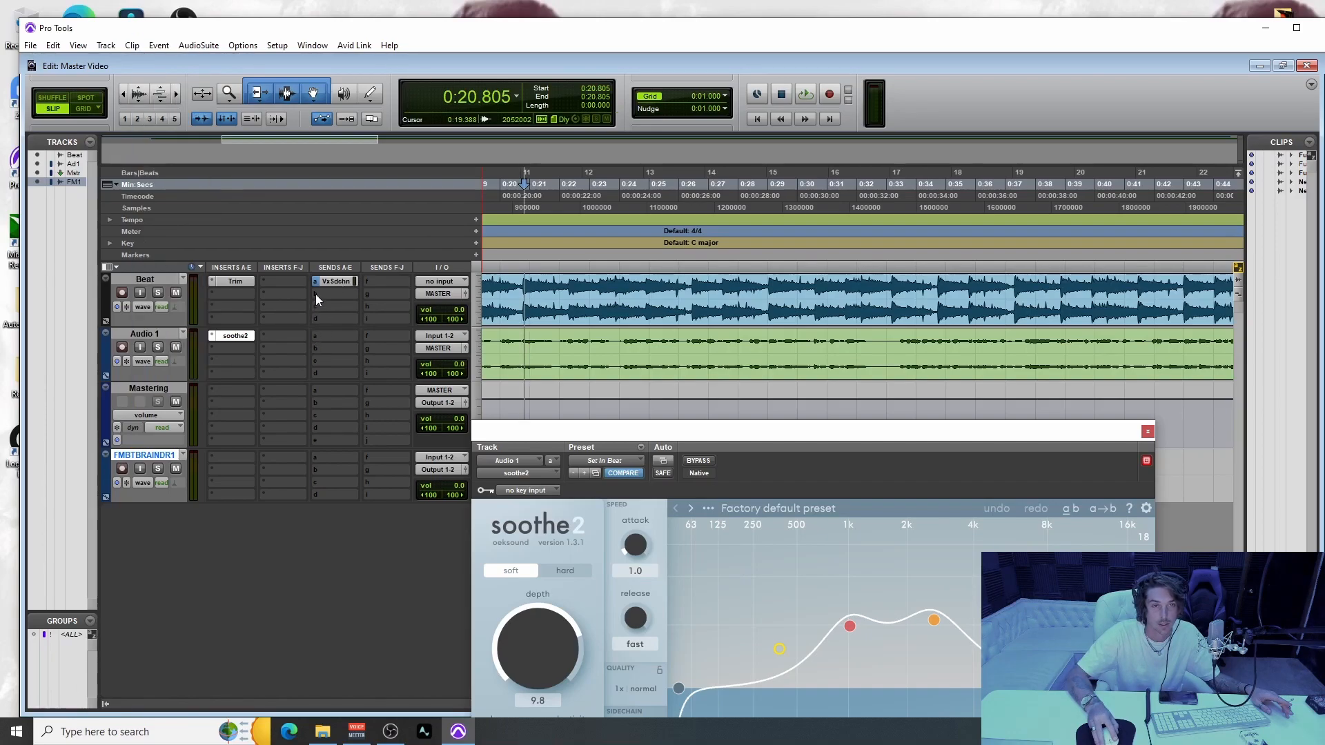
pyautogui.click(316, 294)
# Review the bus paths in I/O Setup and the options for creating a new path, cancelling without changes.
pyautogui.click(277, 45)
pyautogui.click(277, 45)
pyautogui.click(290, 120)
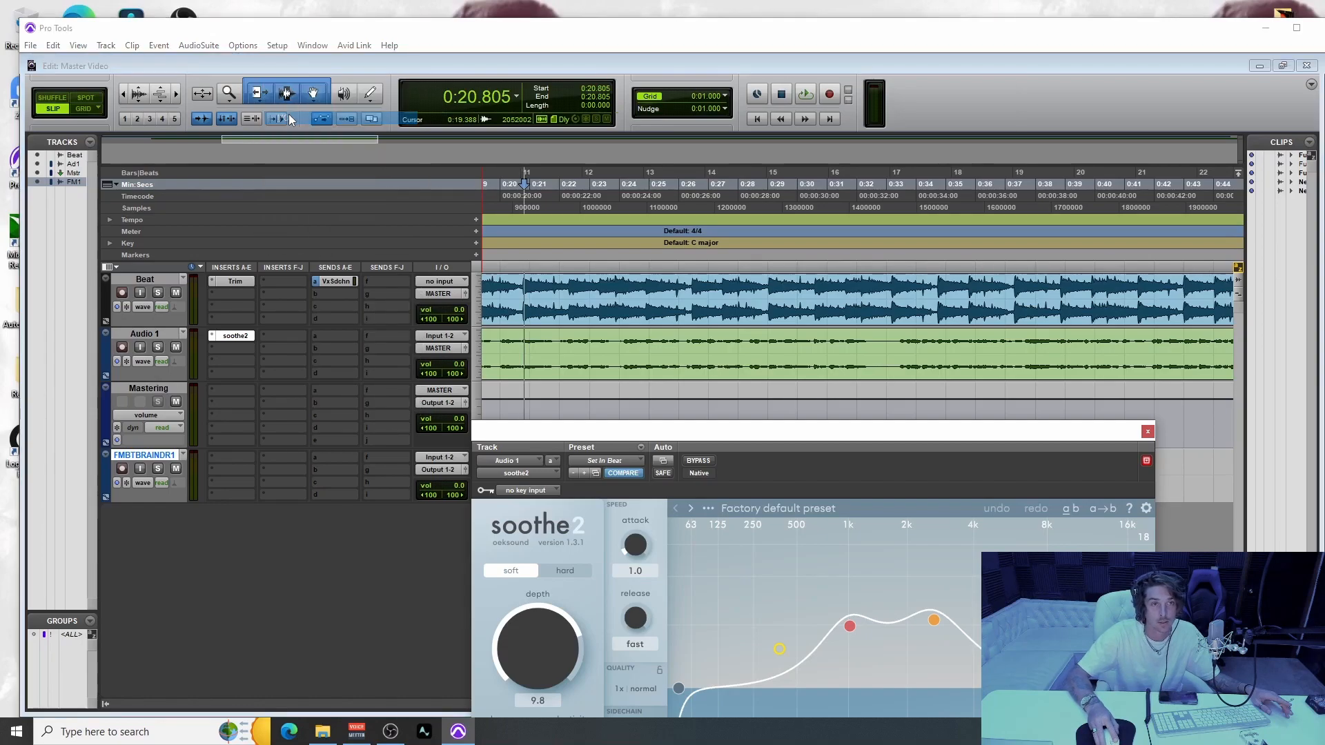
pyautogui.click(353, 405)
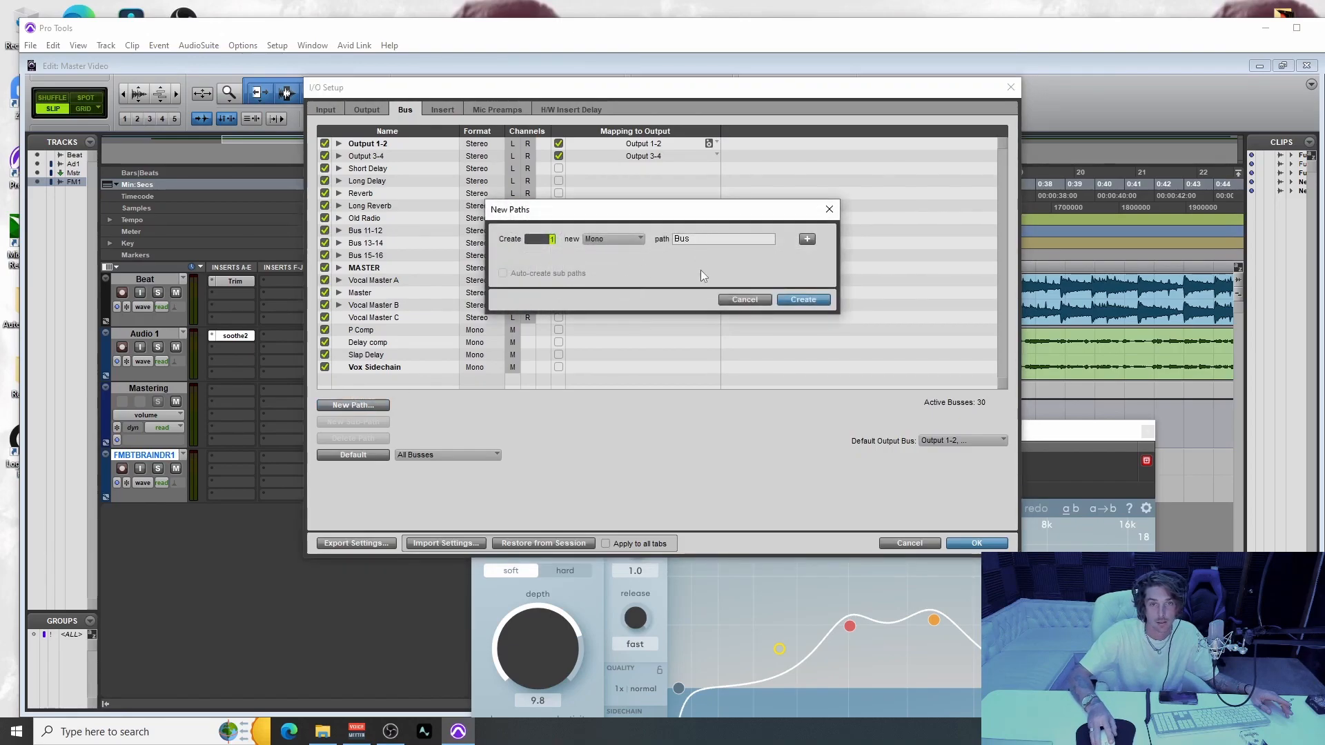
pyautogui.click(732, 304)
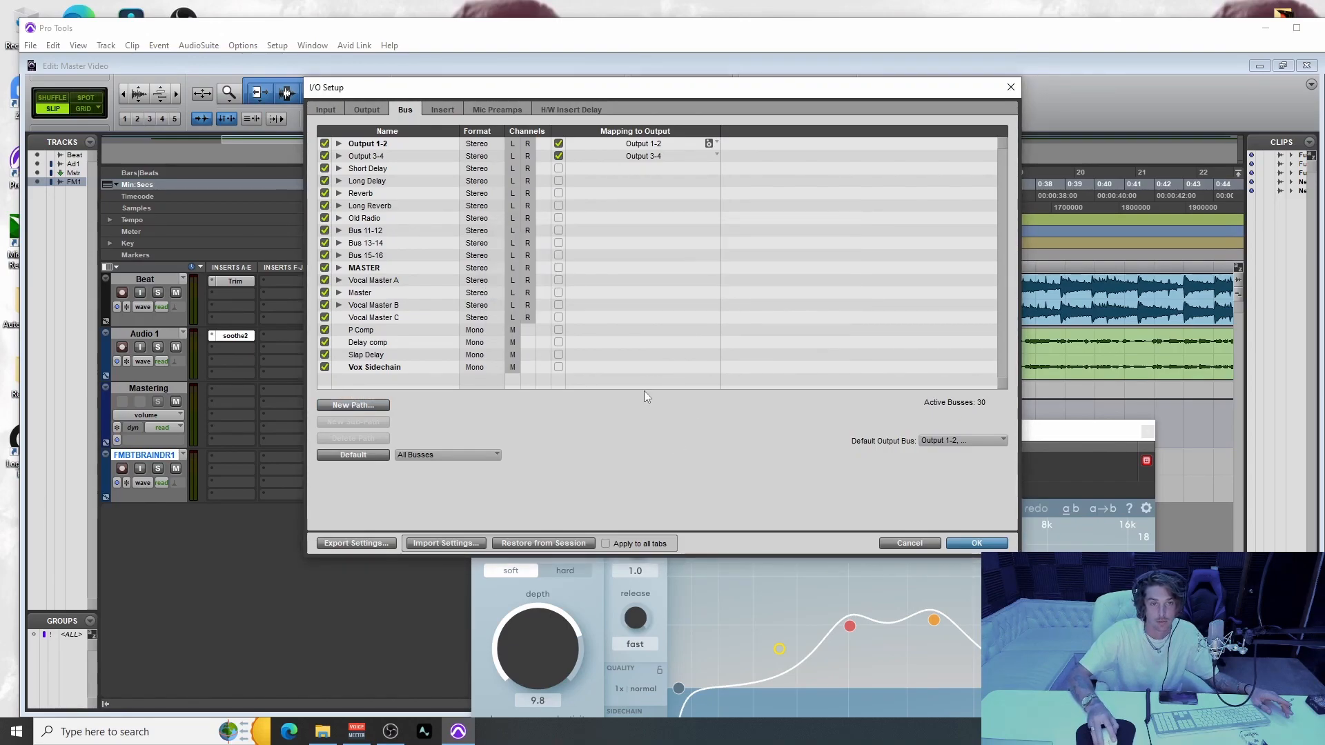
pyautogui.click(909, 542)
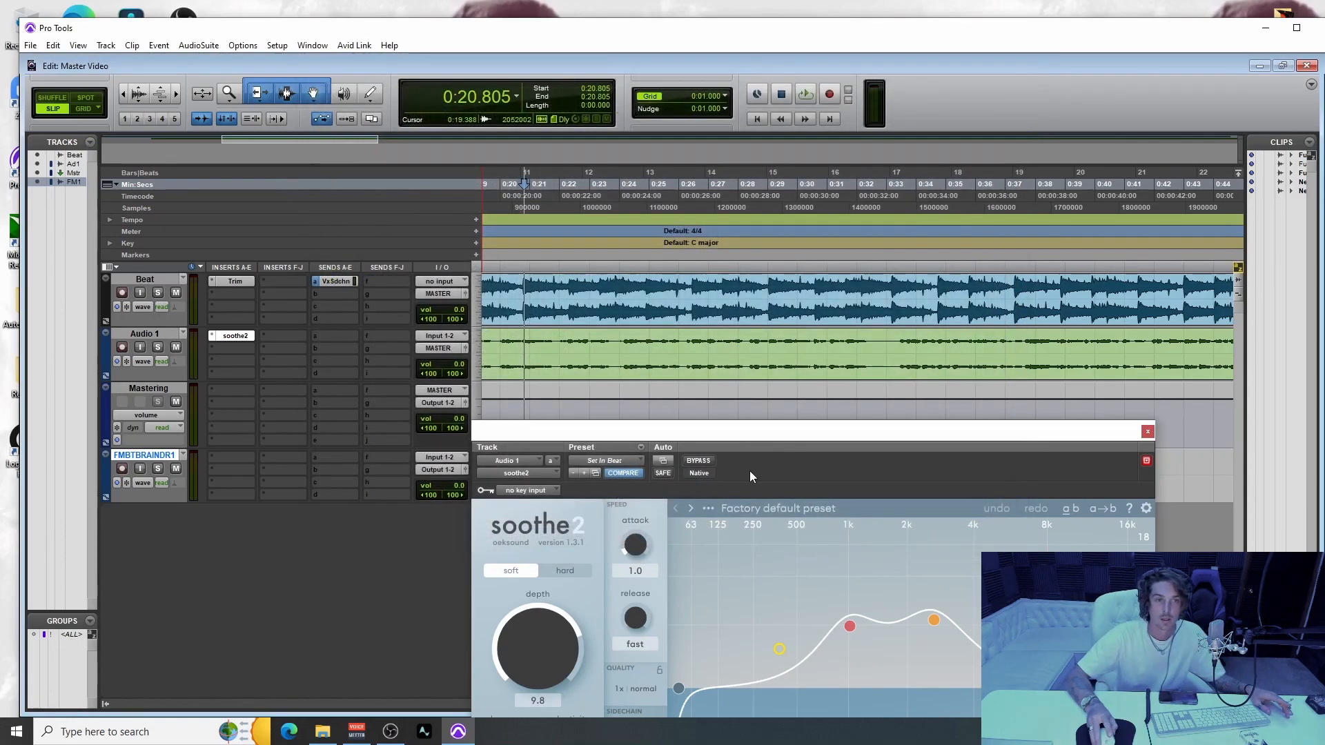
# Set the key input of soothe2 on Audio 1 to the Vox Sidechain (Mono) bus.
pyautogui.moveTo(759, 447); pyautogui.dragTo(763, 280)
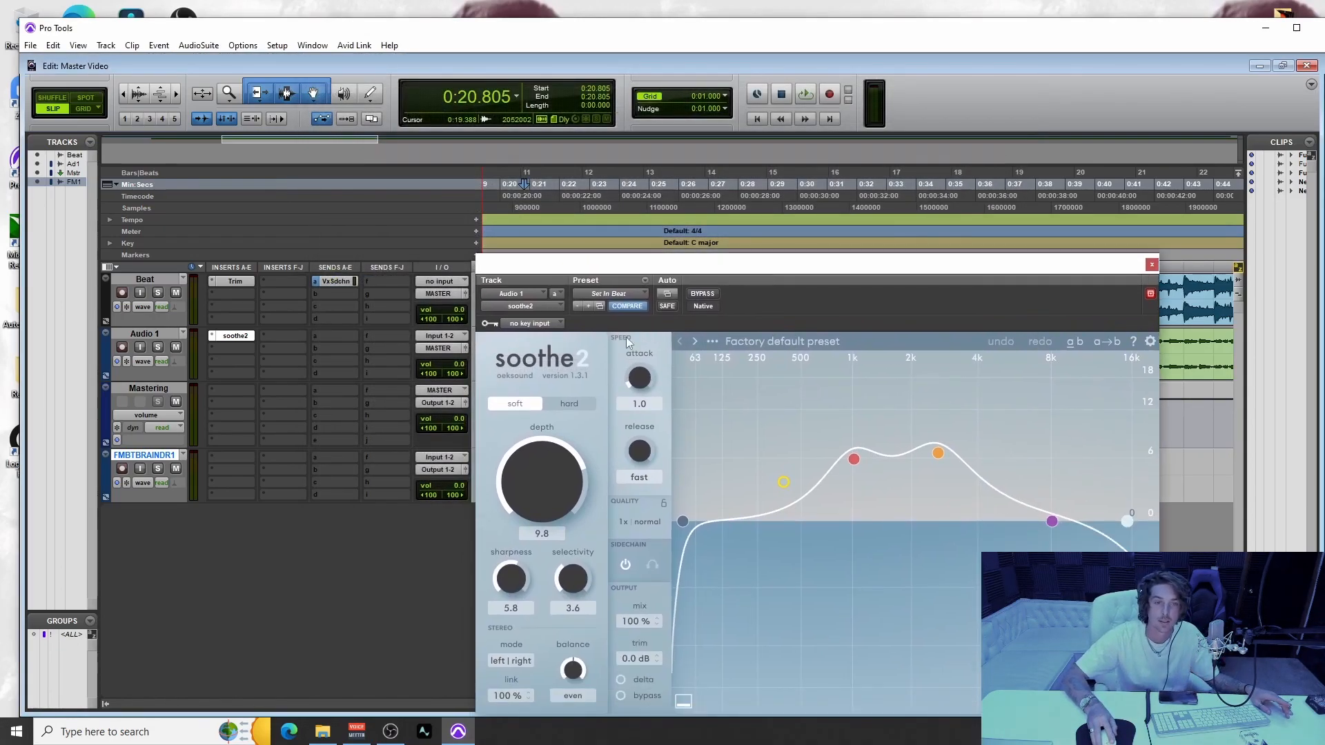
pyautogui.click(528, 324)
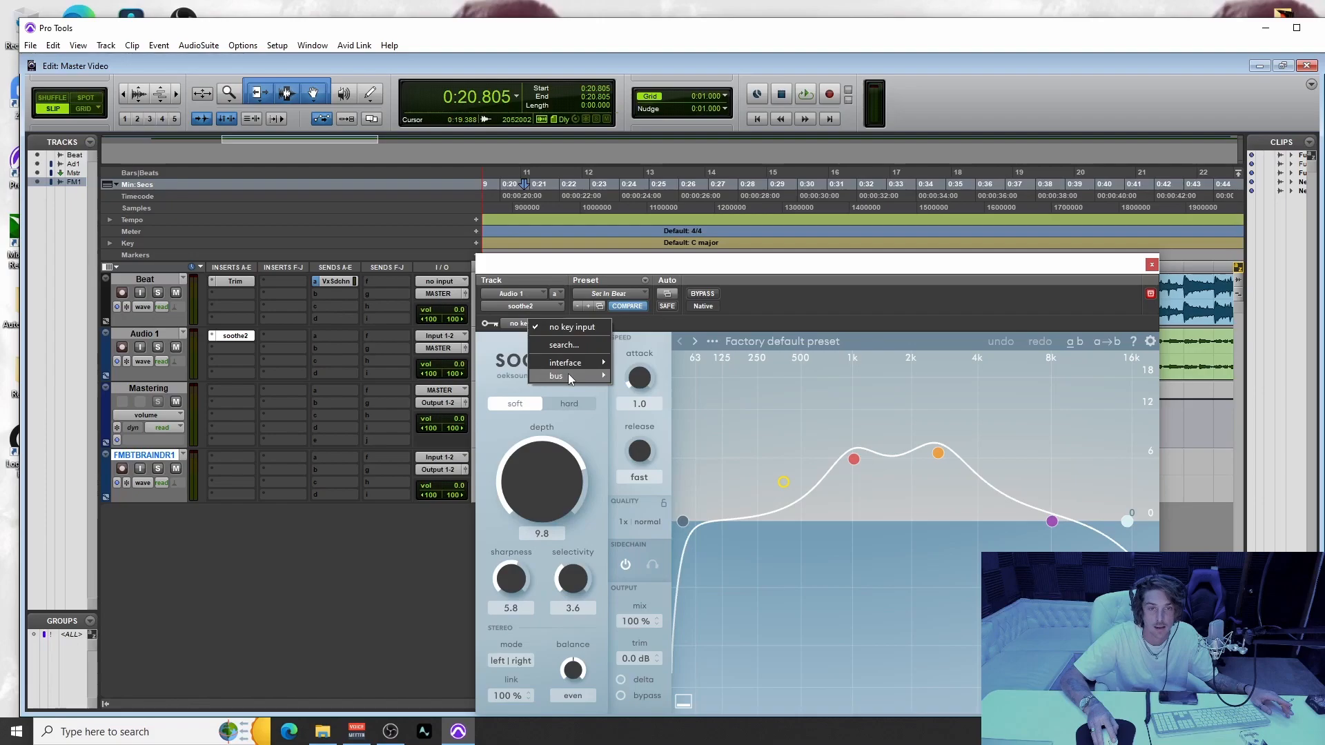
pyautogui.moveTo(570, 376)
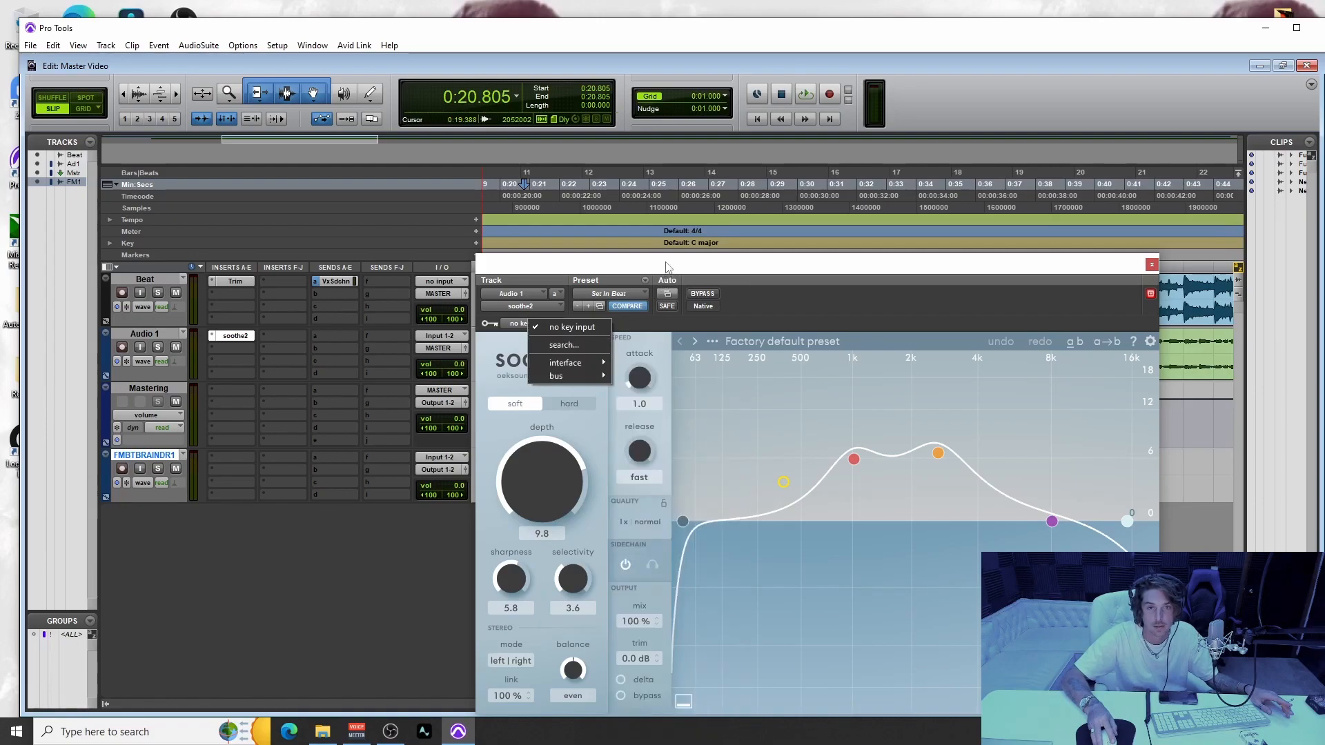
pyautogui.moveTo(664, 280); pyautogui.dragTo(664, 167)
pyautogui.click(541, 217)
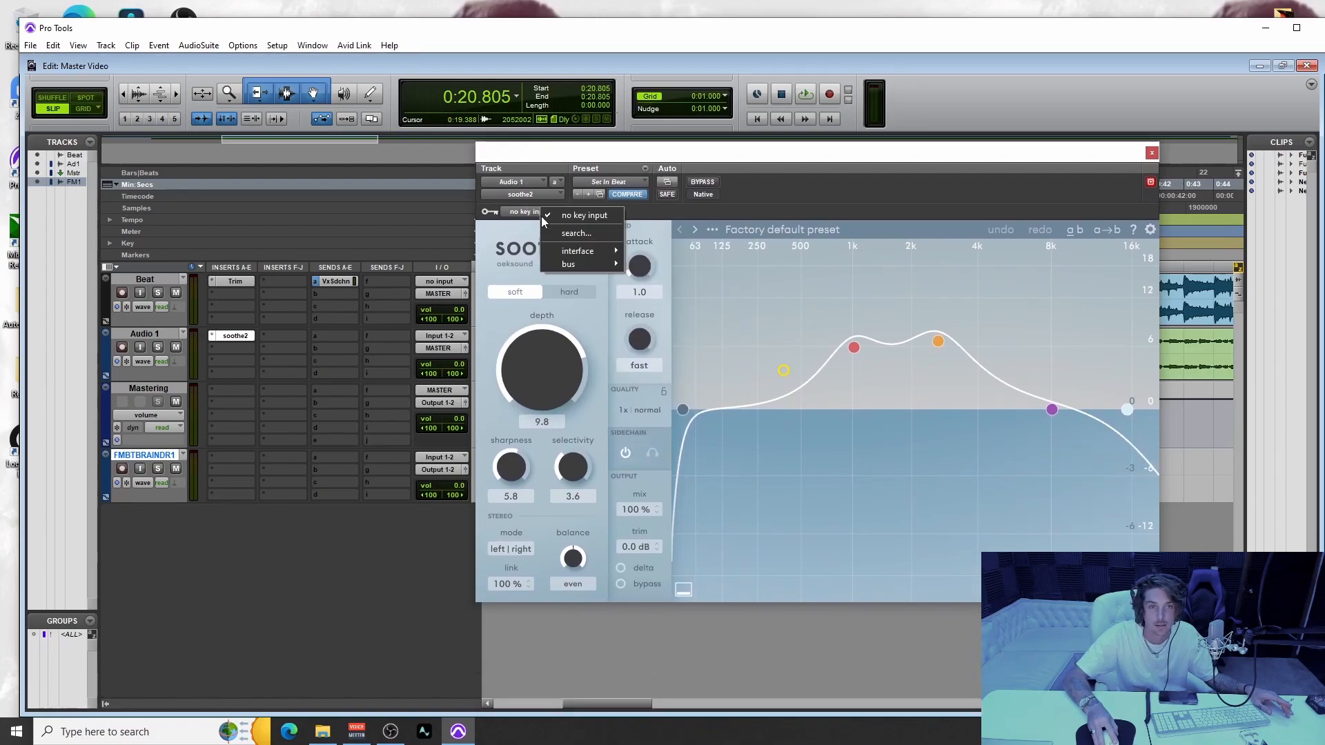
pyautogui.moveTo(579, 266)
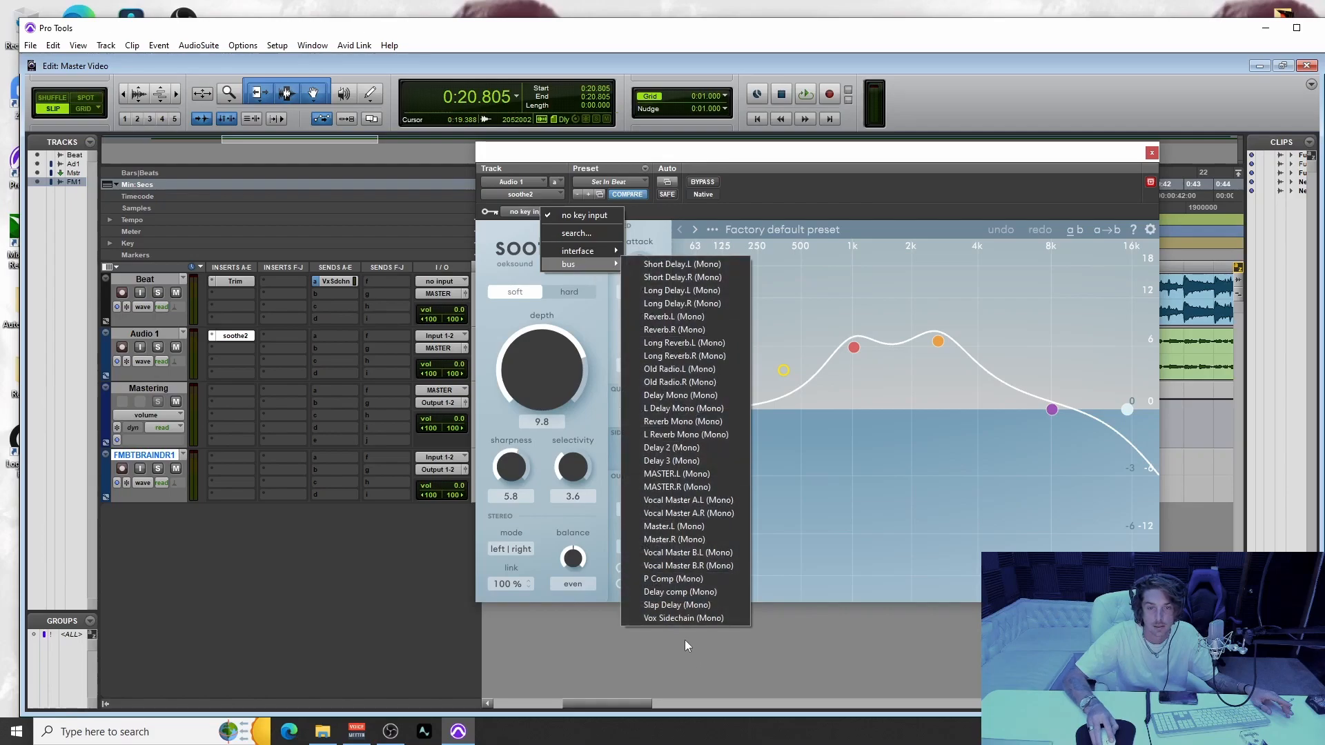
pyautogui.click(678, 619)
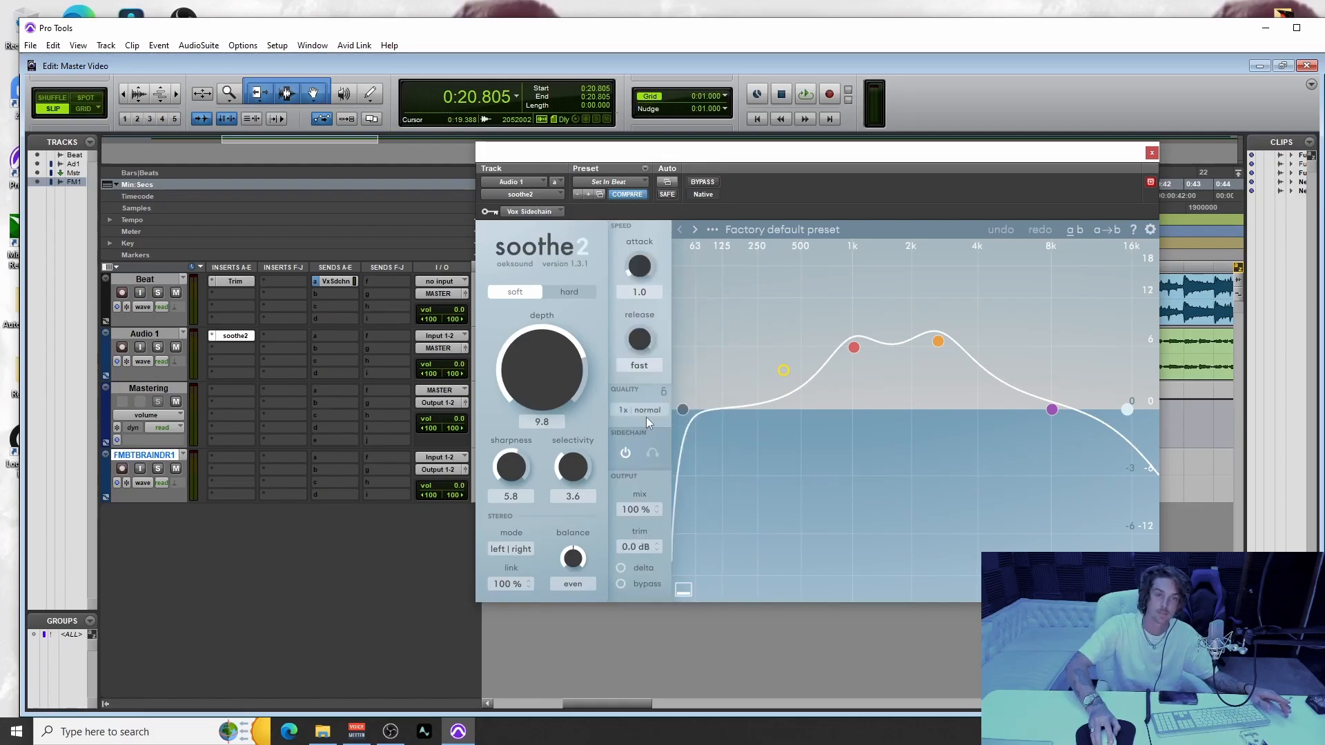
# Play the song from about 0:21 with soothe2's effect bypassed, and re-enable the effect during playback to compare.
pyautogui.moveTo(677, 156); pyautogui.dragTo(588, 200)
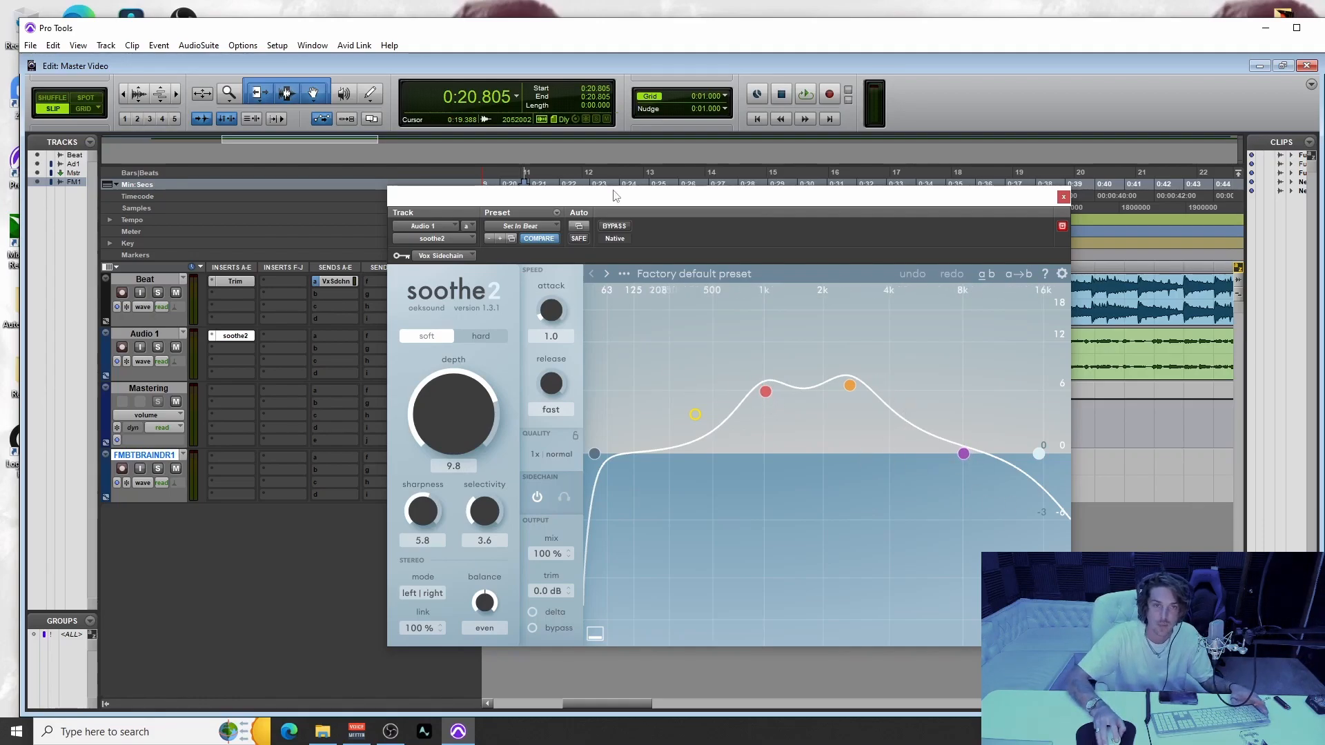
pyautogui.moveTo(613, 206); pyautogui.dragTo(650, 426)
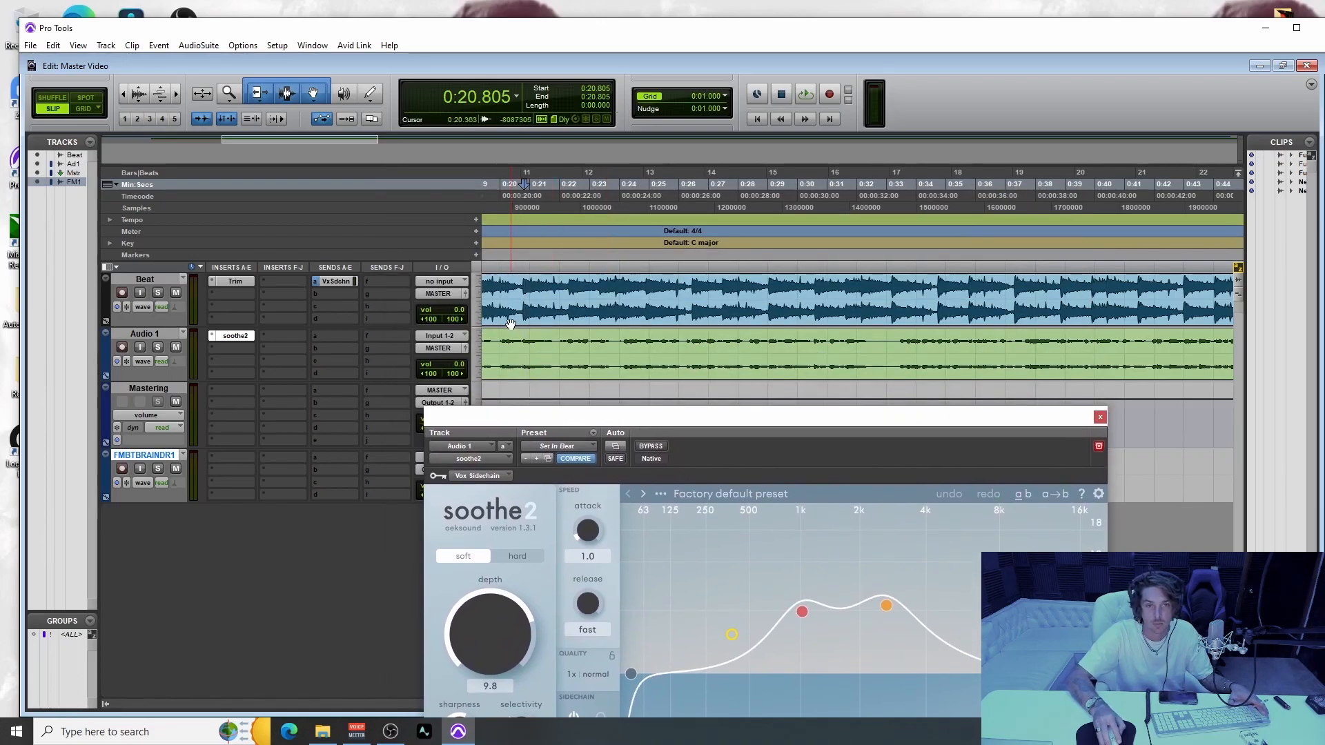
pyautogui.click(644, 446)
pyautogui.click(535, 273)
pyautogui.press('space')
pyautogui.moveTo(619, 417); pyautogui.dragTo(734, 214)
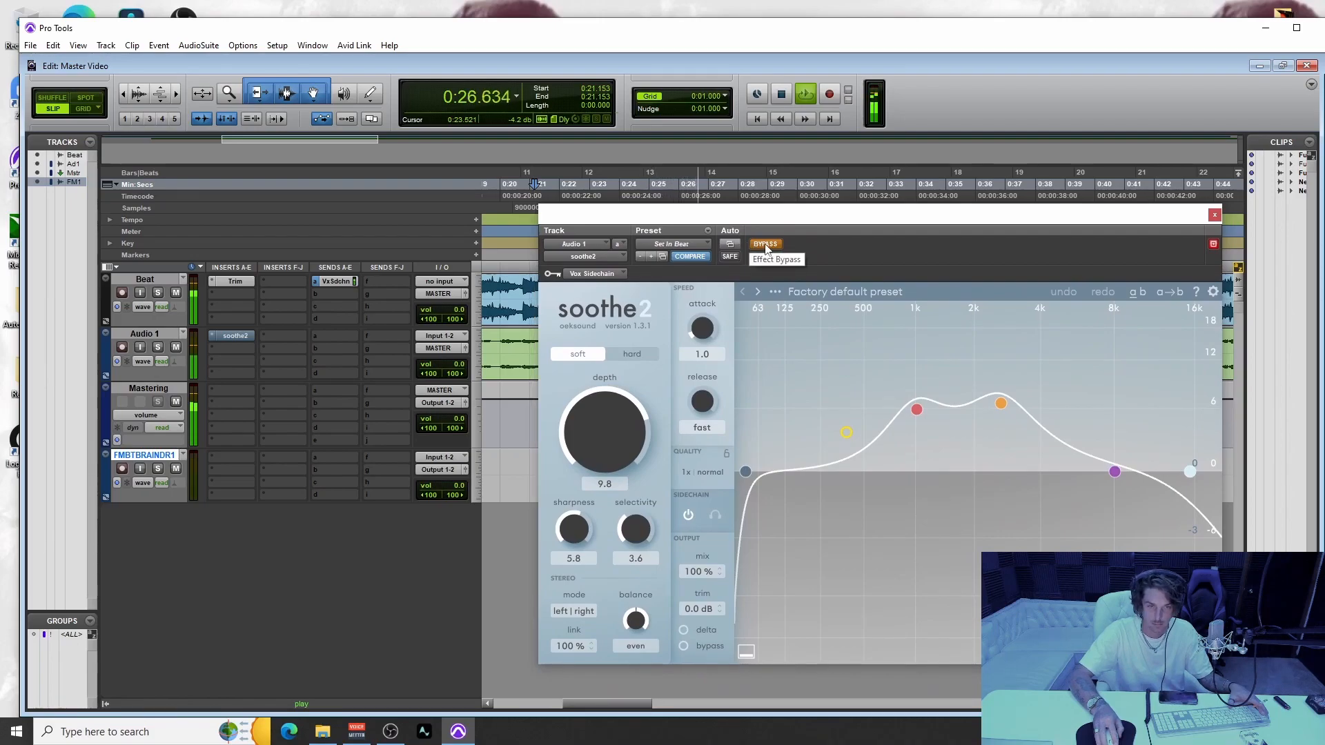
pyautogui.click(765, 245)
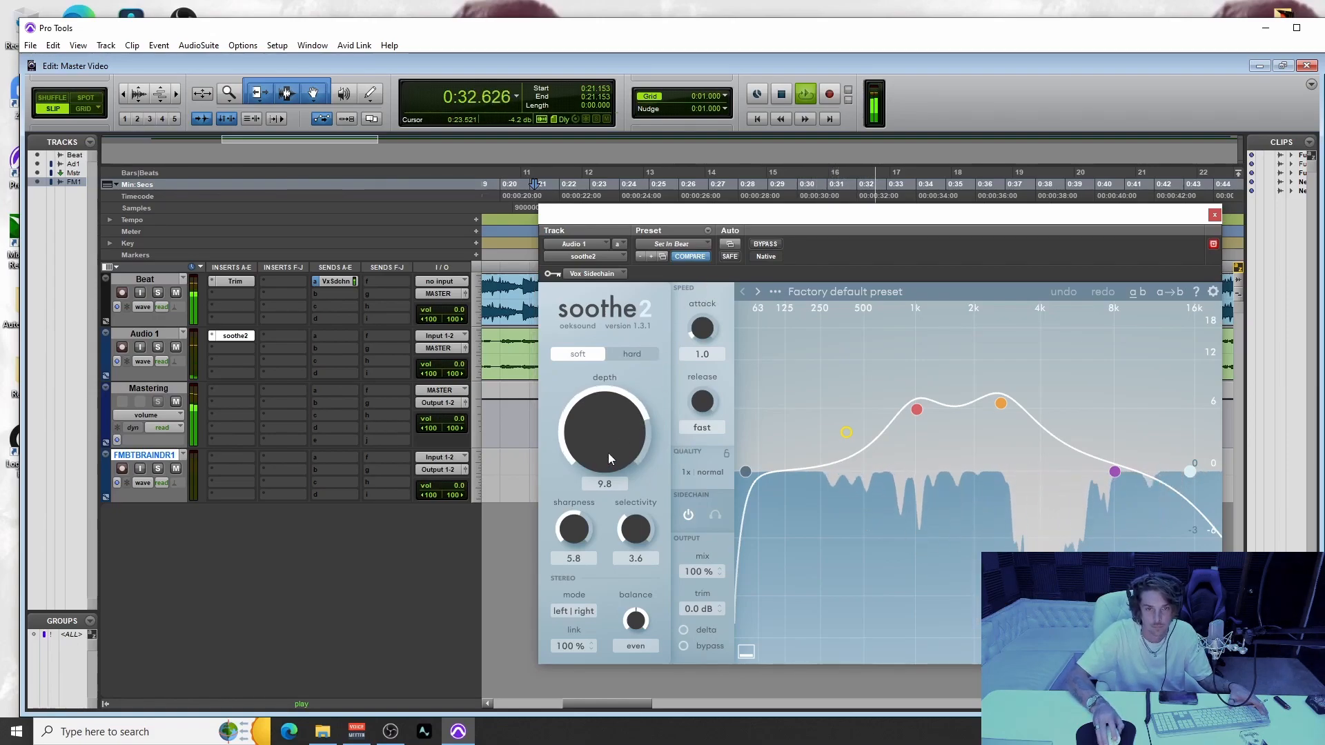
# Lower soothe2's depth to 8.9 during playback and stop the transport.
pyautogui.moveTo(607, 452)
pyautogui.mouseDown()
pyautogui.moveTo(607, 421)
pyautogui.moveTo(599, 471)
pyautogui.moveTo(603, 458)
pyautogui.mouseUp()
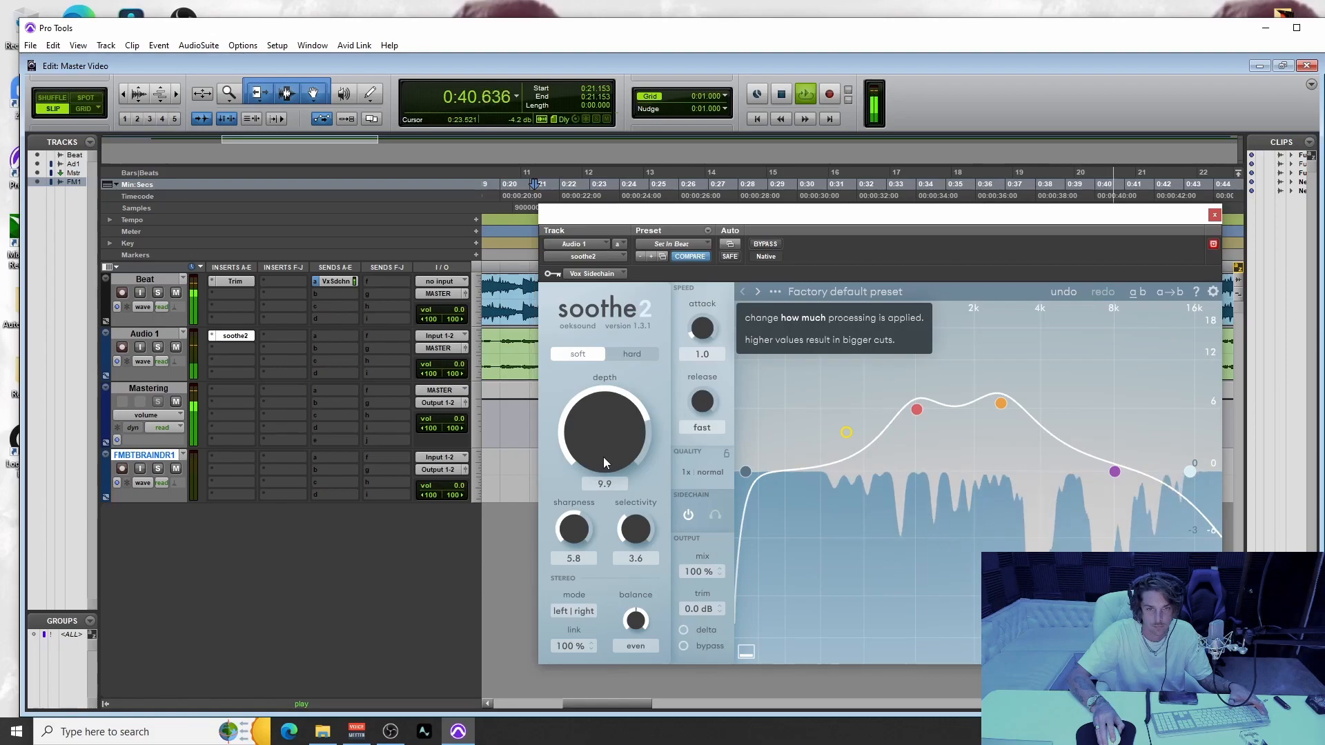
pyautogui.scroll(-2, 604, 458)
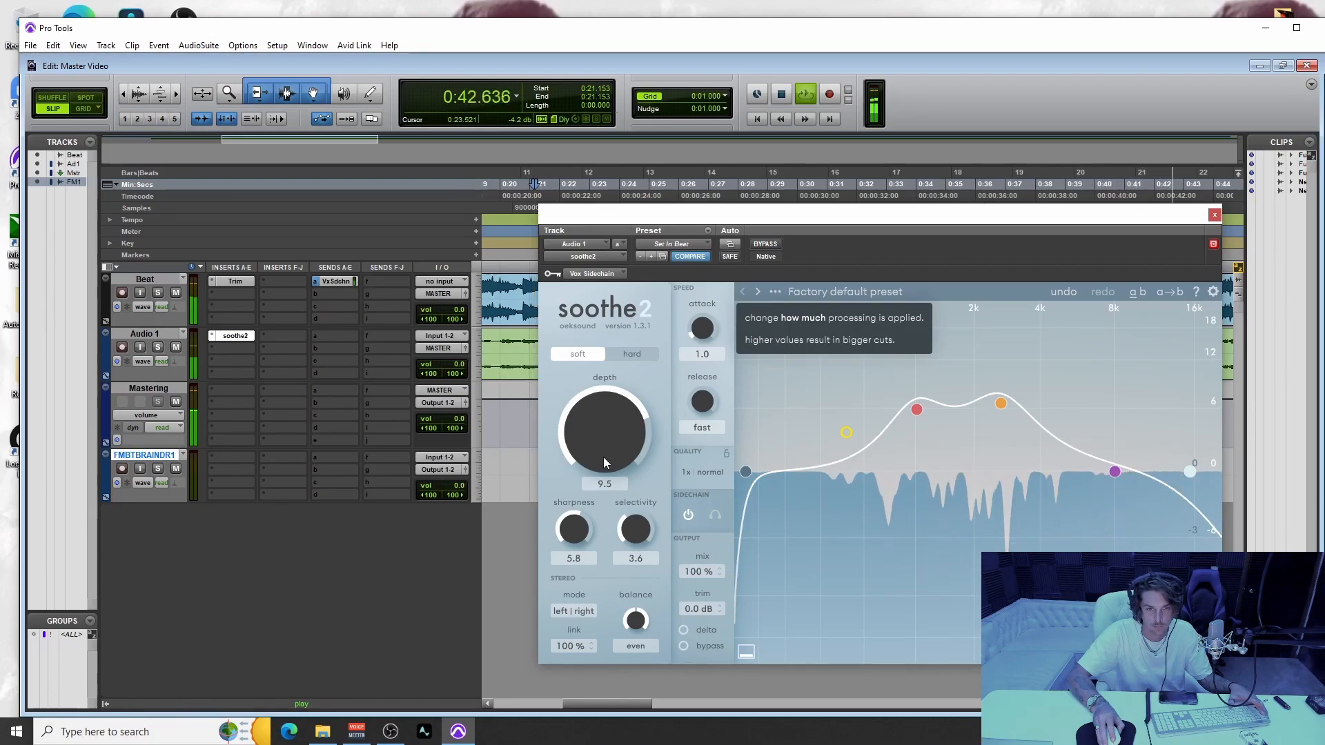
pyautogui.scroll(-2, 603, 456)
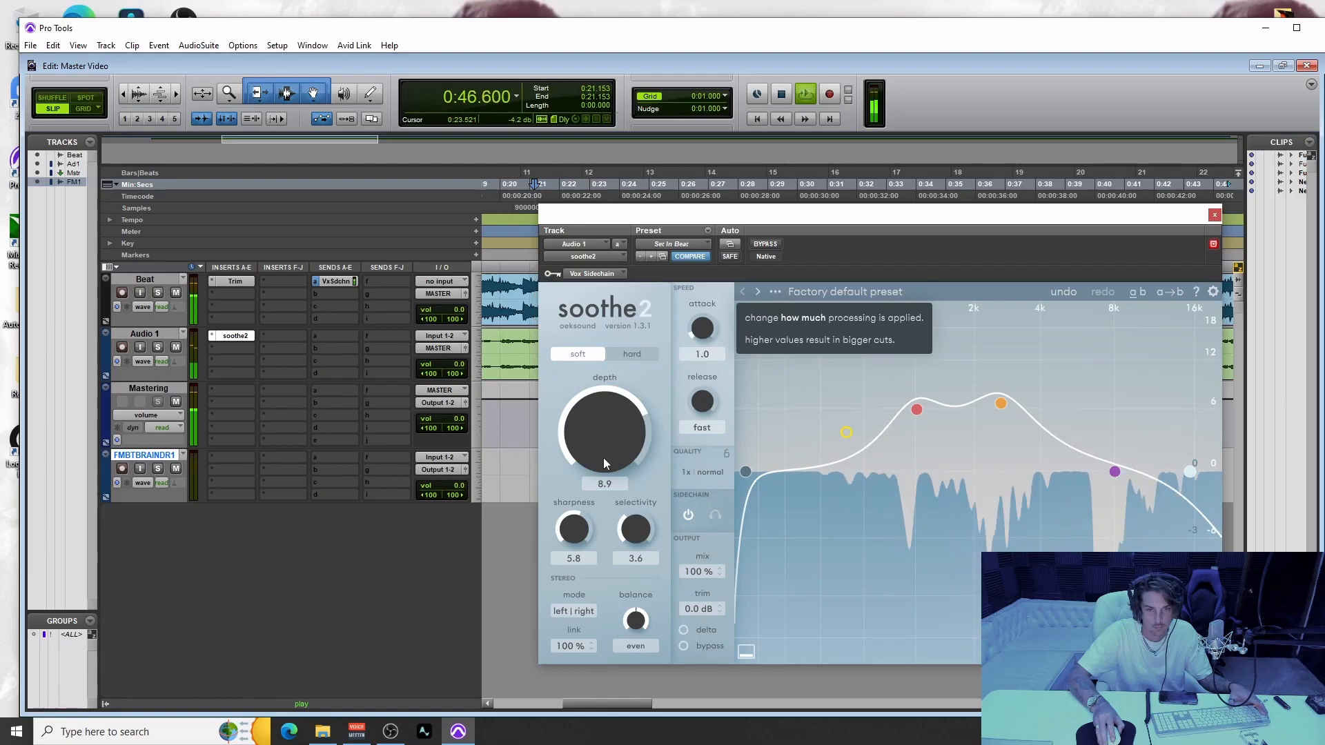
pyautogui.press('space')
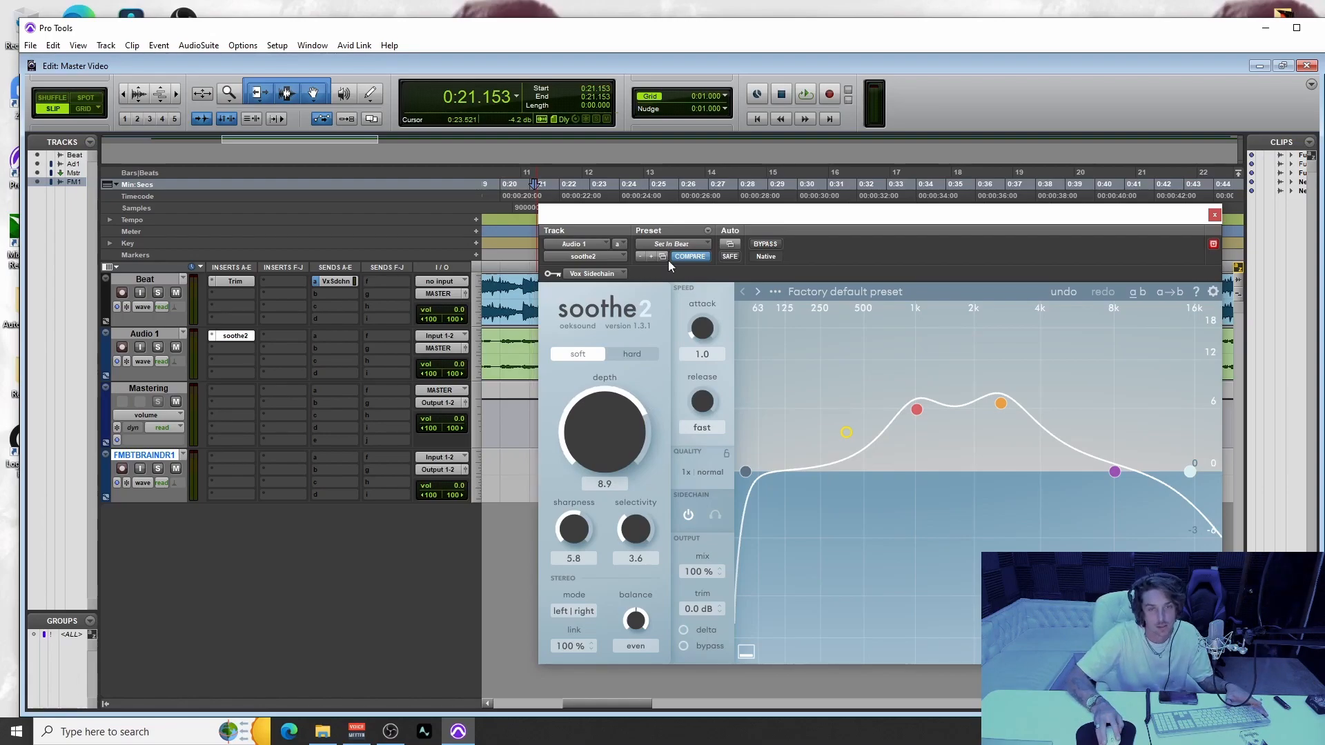
# Play the section again and toggle soothe2's internal bypass to compare the processed and unprocessed vocal, ending bypassed.
pyautogui.moveTo(688, 219); pyautogui.dragTo(479, 186)
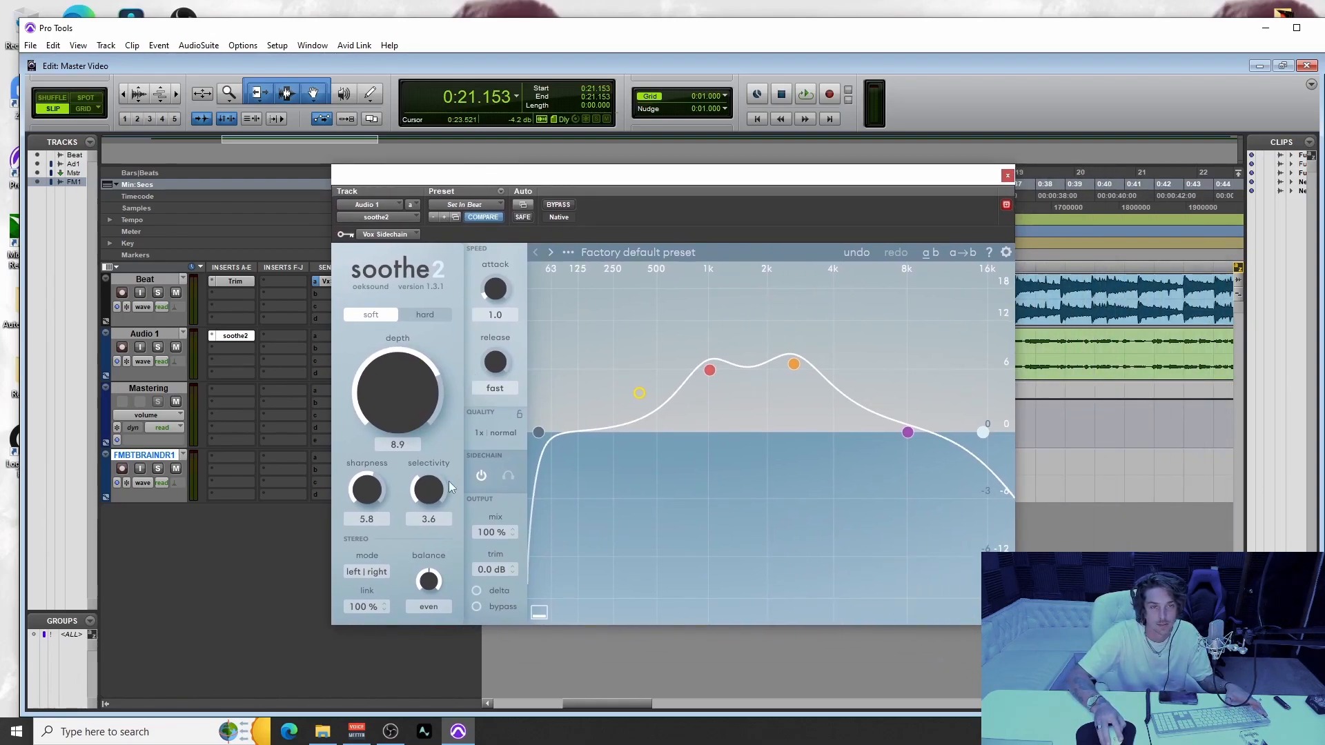
pyautogui.press('space')
pyautogui.click(476, 608)
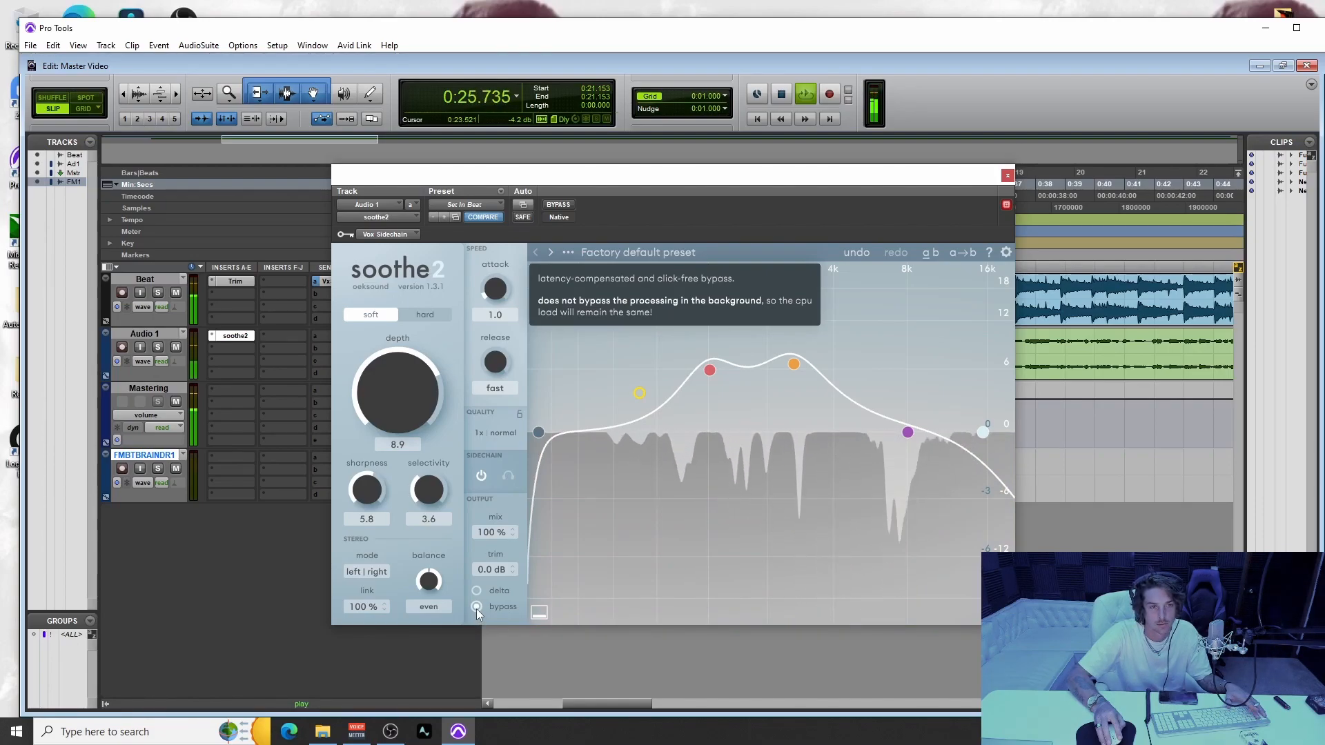
pyautogui.click(476, 608)
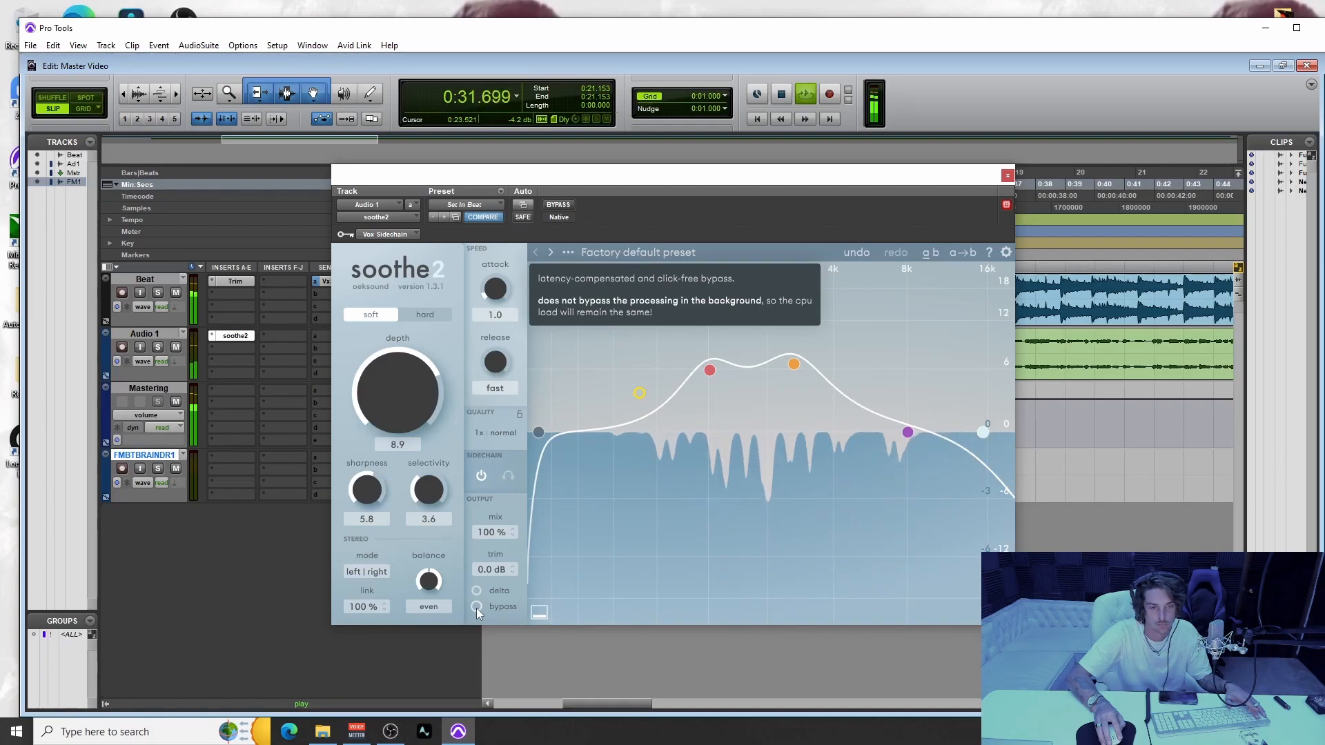
pyautogui.click(477, 608)
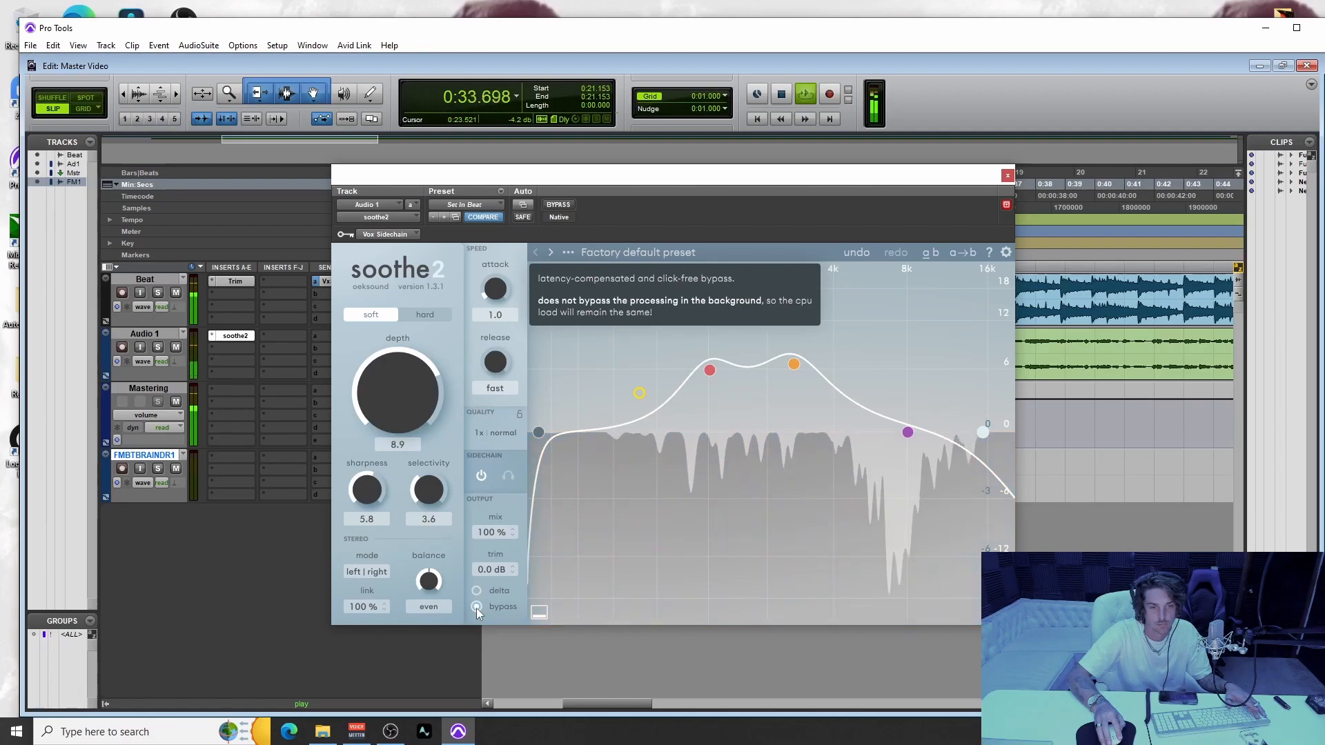
pyautogui.press('space')
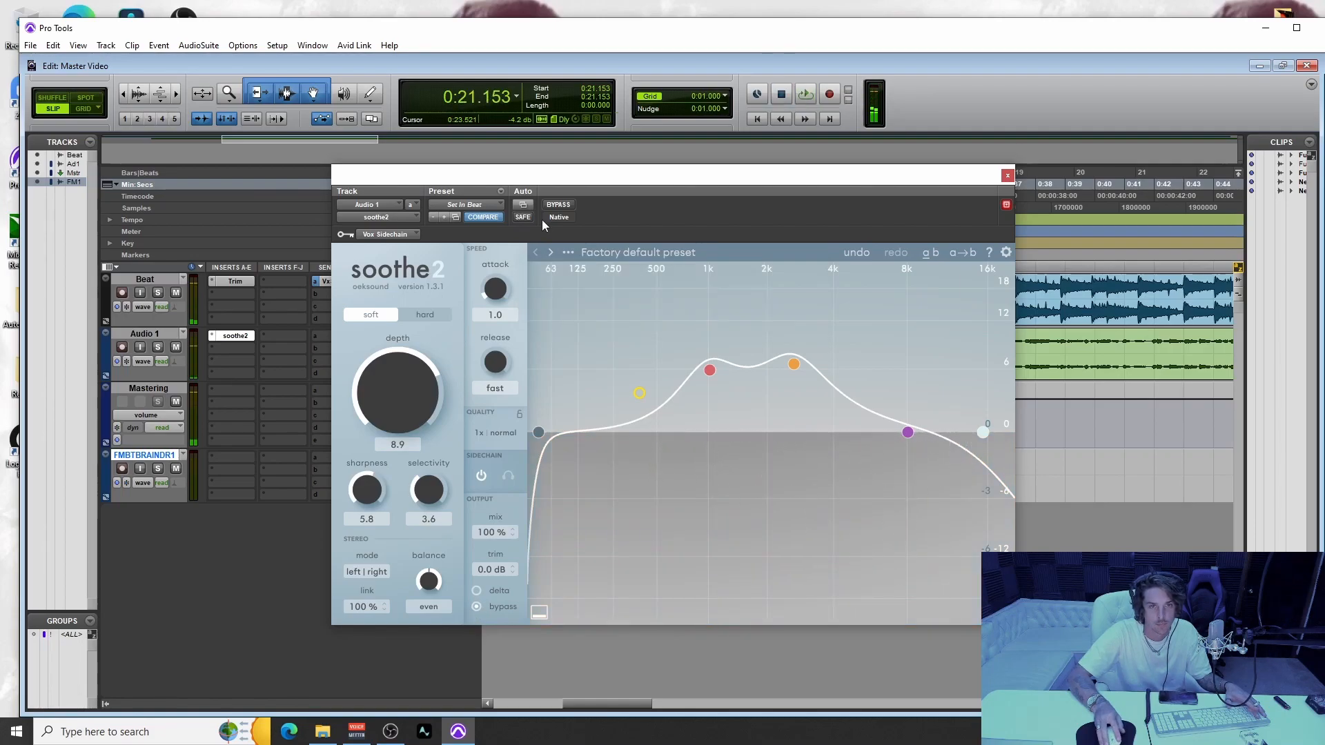
# Raise the clip gain of the vocal clip on Audio 1 to +4.4 dB.
pyautogui.moveTo(549, 178); pyautogui.dragTo(572, 459)
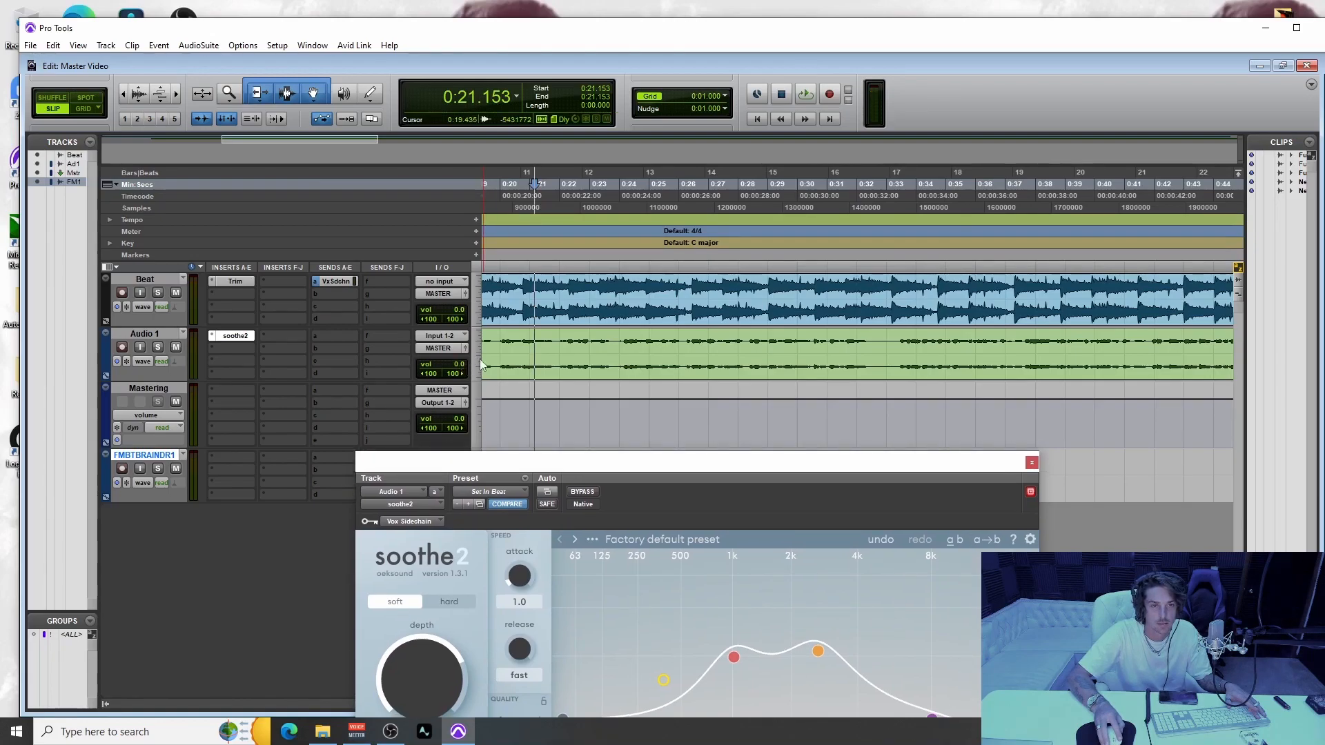
pyautogui.moveTo(487, 473); pyautogui.dragTo(810, 368)
pyautogui.moveTo(577, 700); pyautogui.dragTo(502, 692)
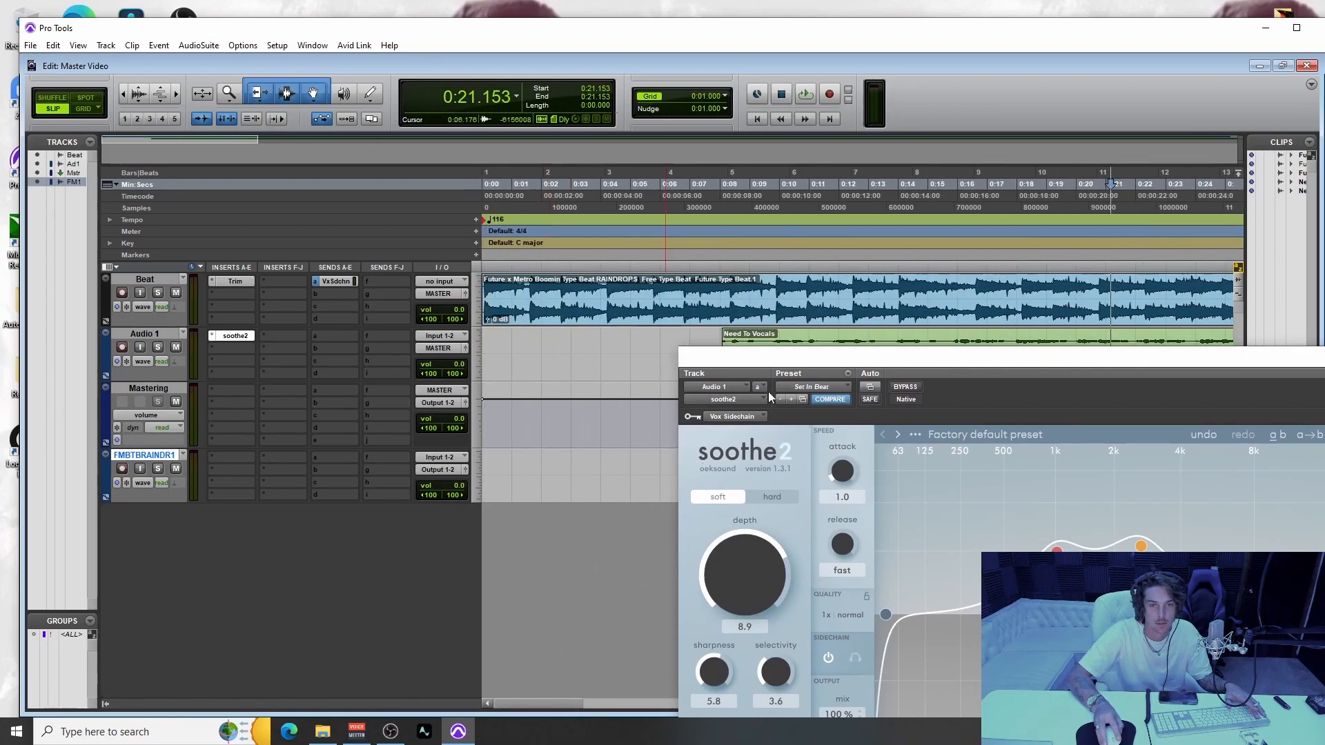
pyautogui.moveTo(785, 358); pyautogui.dragTo(759, 427)
pyautogui.click(727, 374)
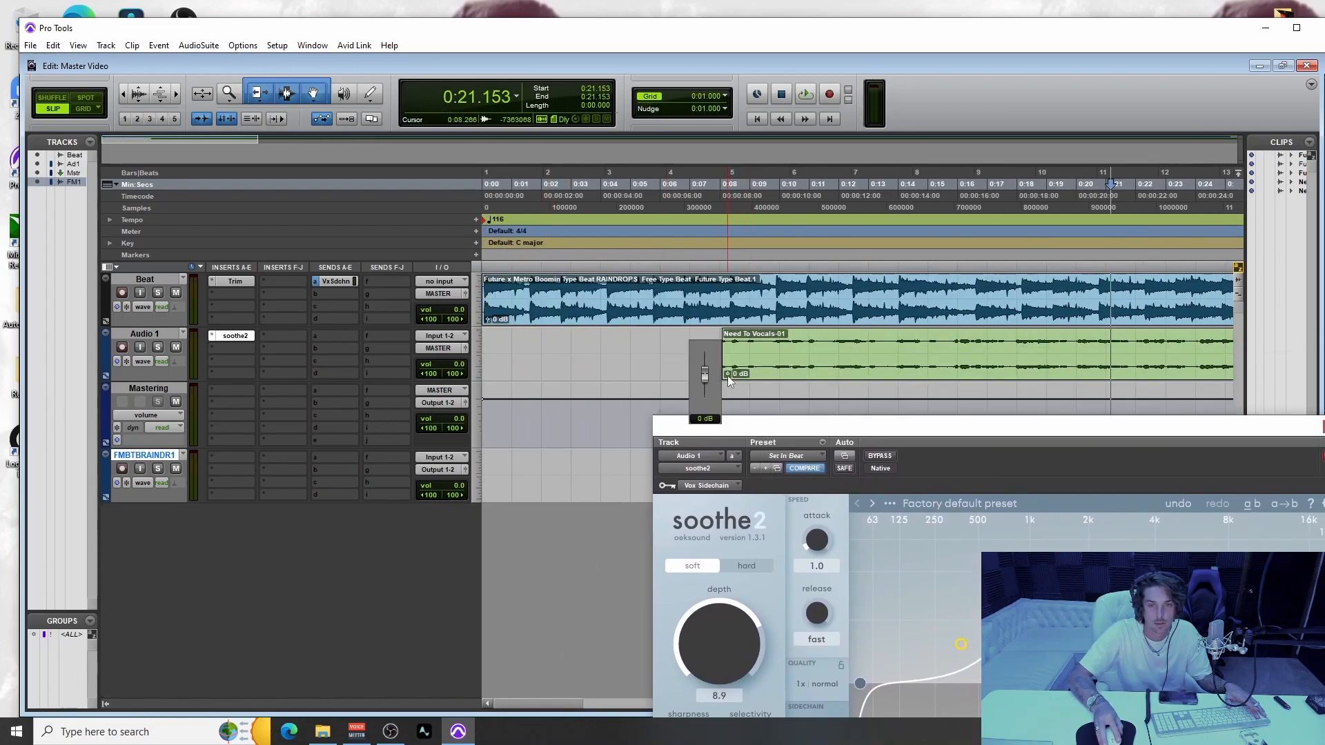
pyautogui.moveTo(727, 376); pyautogui.dragTo(726, 372)
# Play the song from about 0:11.6 and turn off soothe2's internal bypass.
pyautogui.click(827, 341)
pyautogui.press('space')
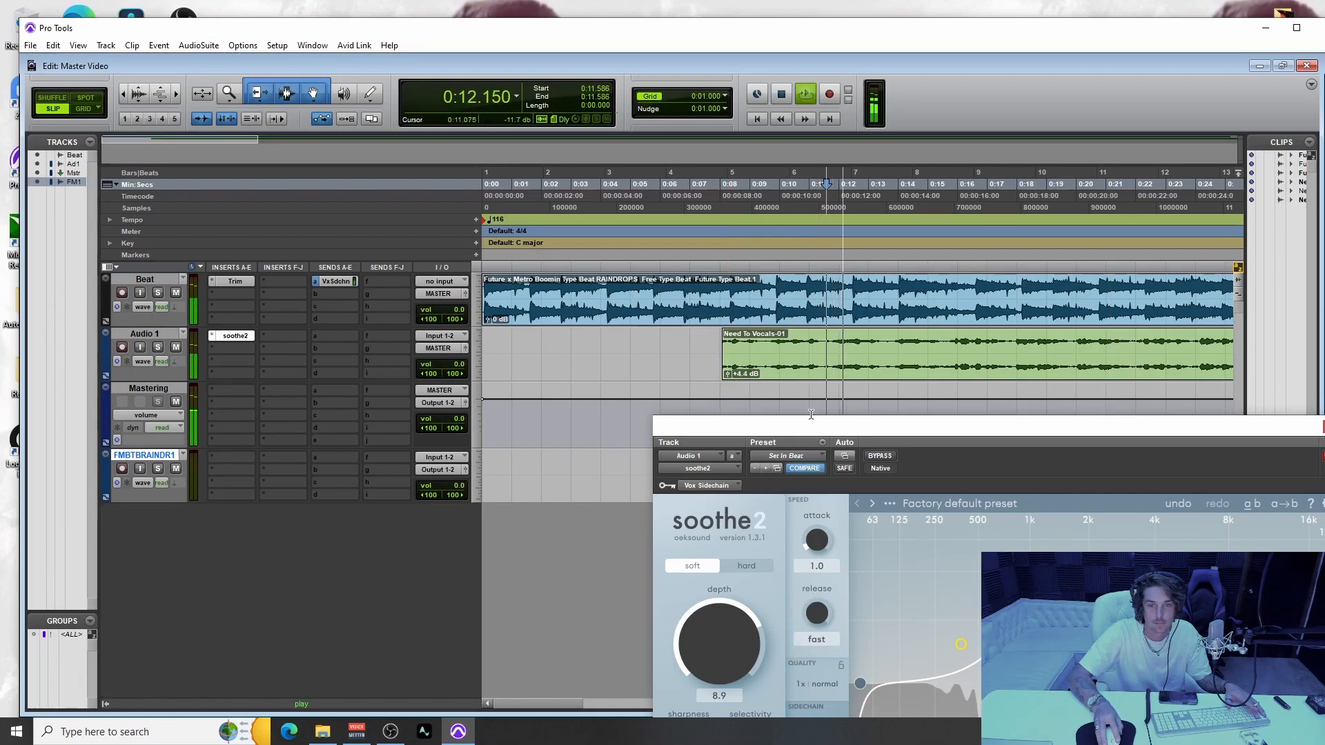
pyautogui.moveTo(811, 429); pyautogui.dragTo(626, 181)
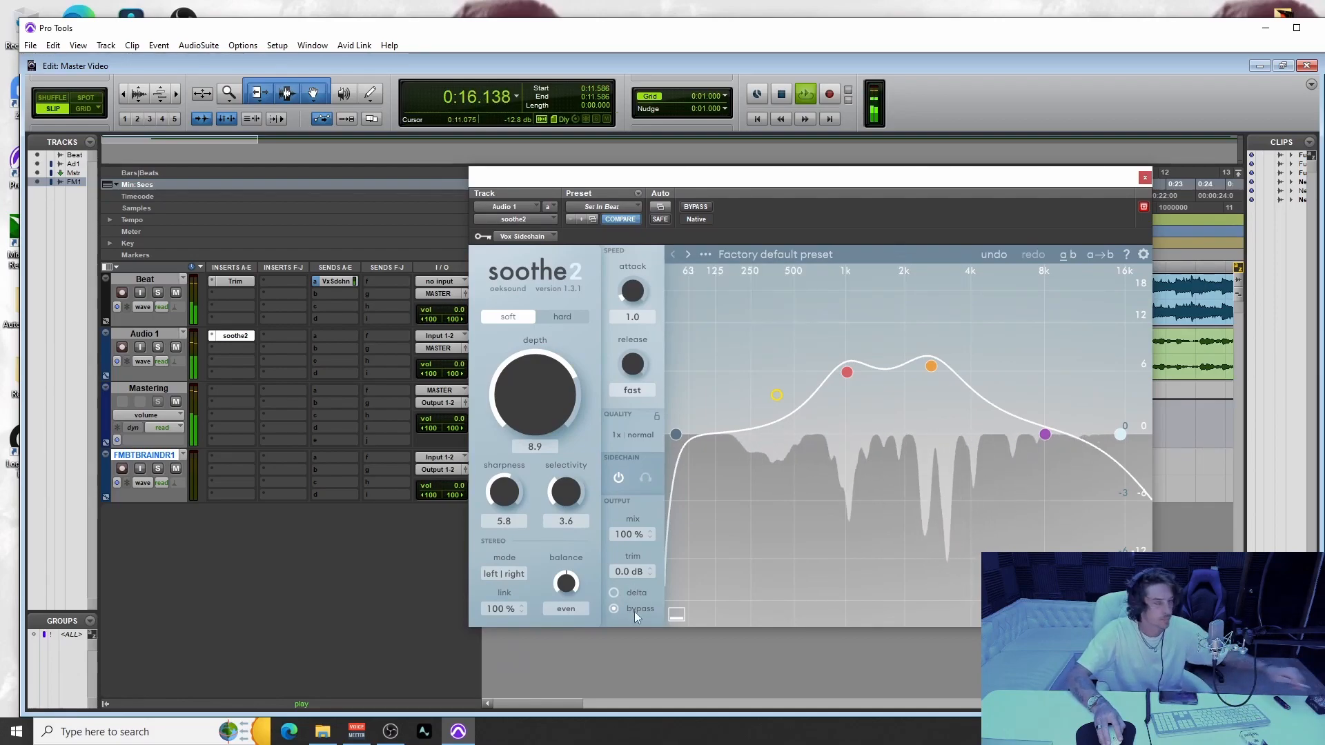
pyautogui.moveTo(625, 616)
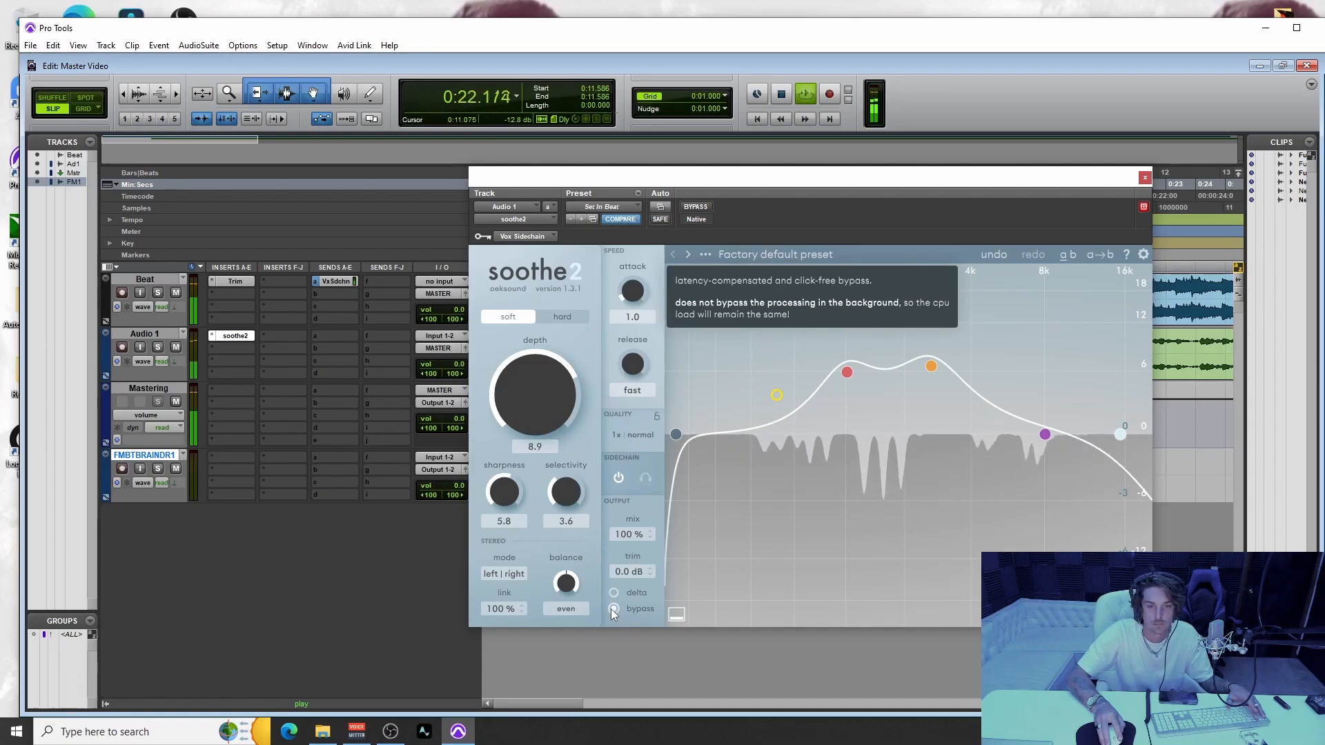
pyautogui.click(613, 610)
# Raise soothe2's depth to 12.0 while the song plays.
pyautogui.moveTo(537, 412); pyautogui.dragTo(538, 404)
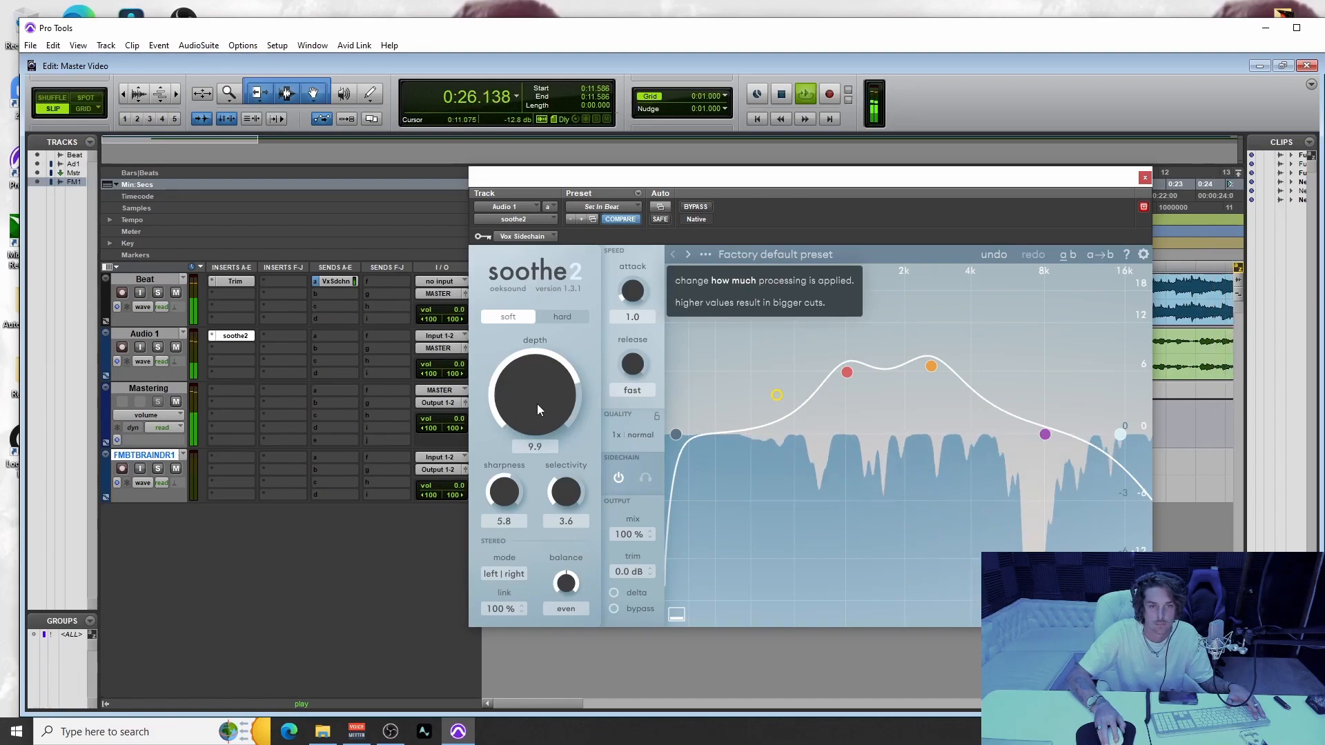
pyautogui.scroll(4, 537, 404)
pyautogui.scroll(2, 537, 410)
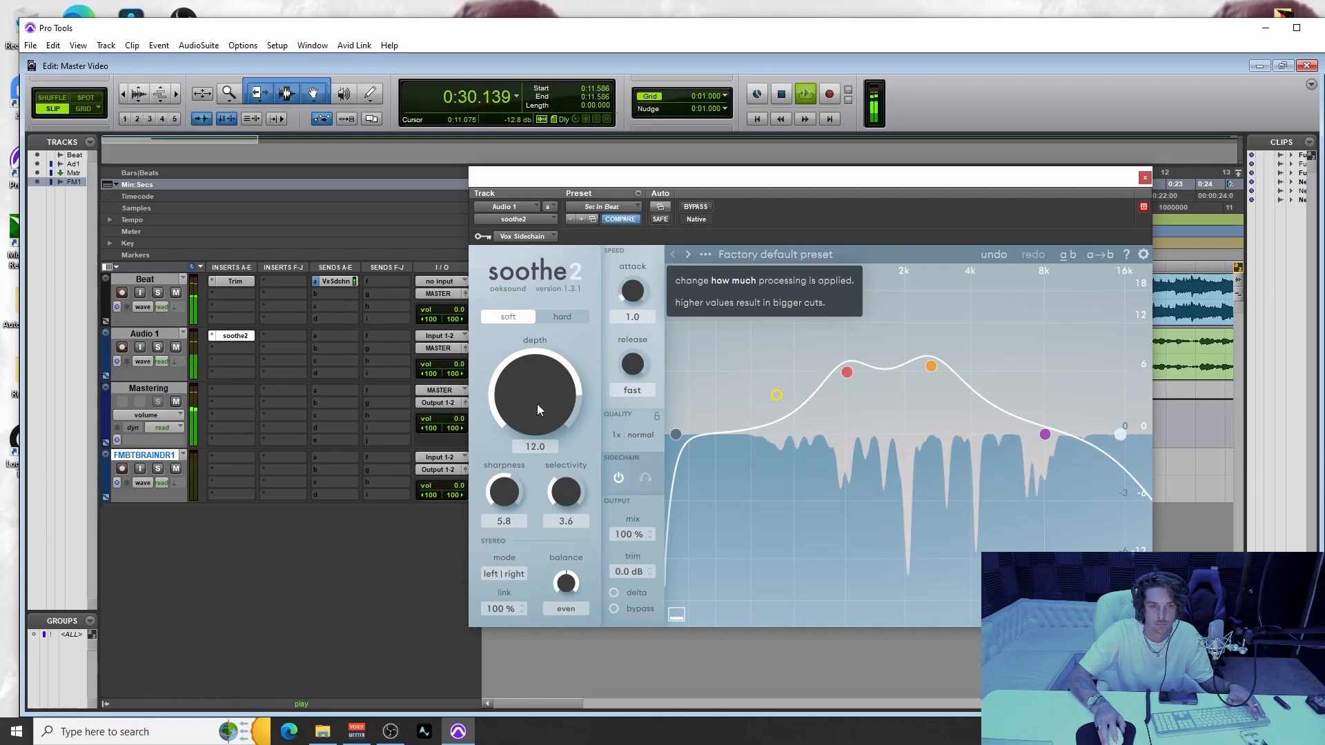
pyautogui.scroll(-2, 537, 404)
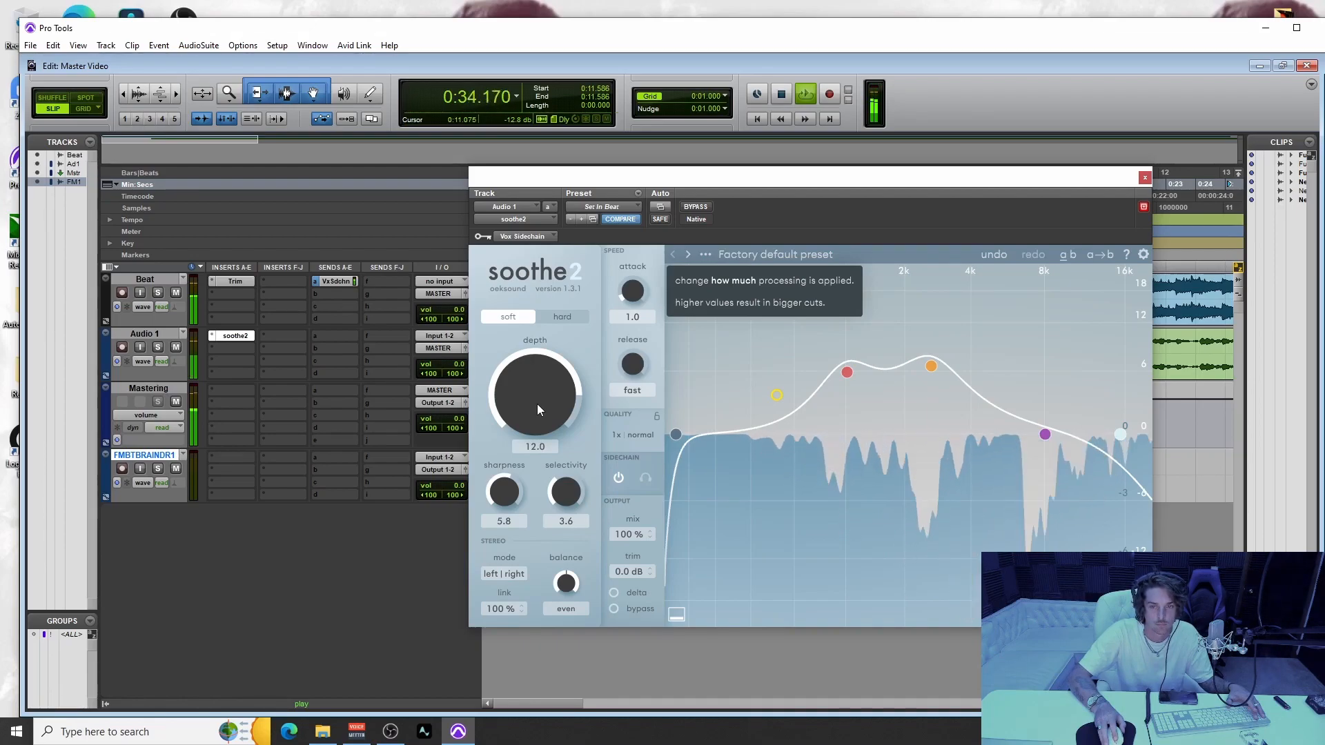
# Replay the song from about 0:11.6, compare soothe2's depth at -18.0 and 12.0 using undo and redo, and stop with 12.0 restored.
pyautogui.press('space')
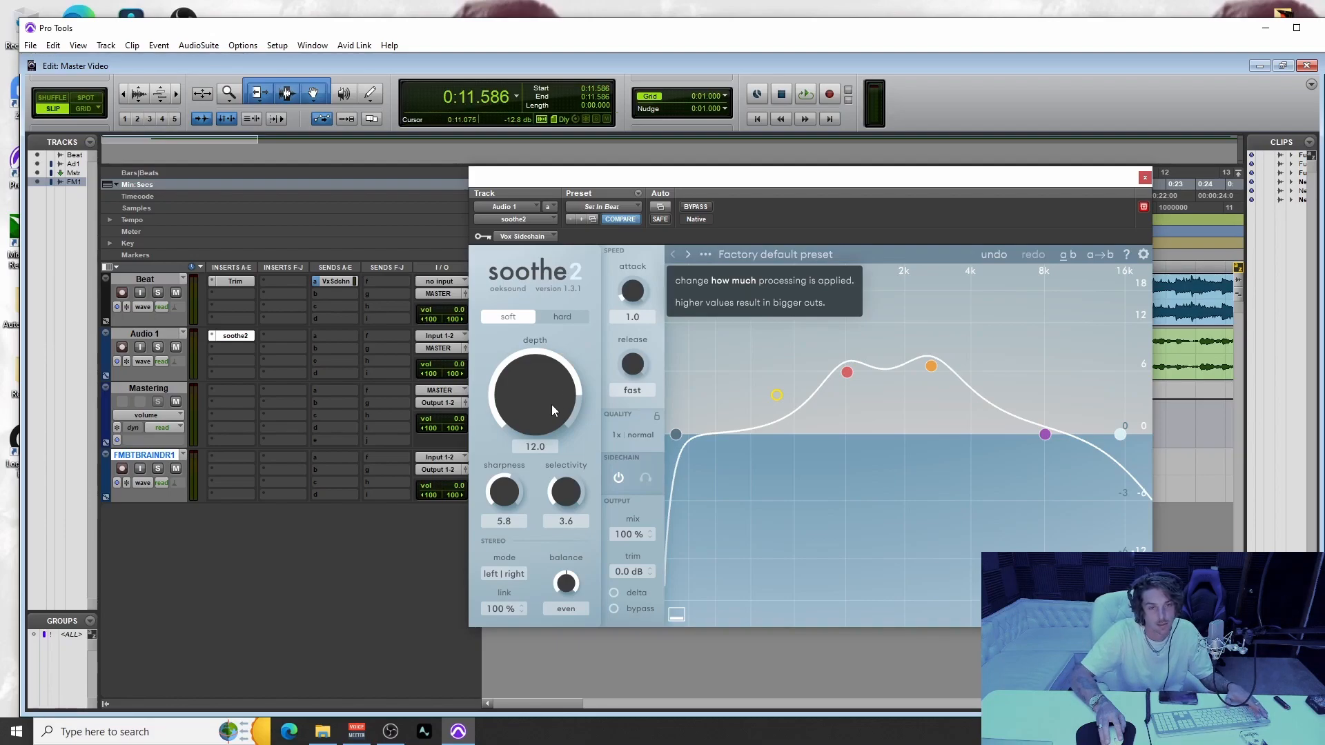
pyautogui.press('space')
pyautogui.moveTo(550, 411); pyautogui.dragTo(544, 664)
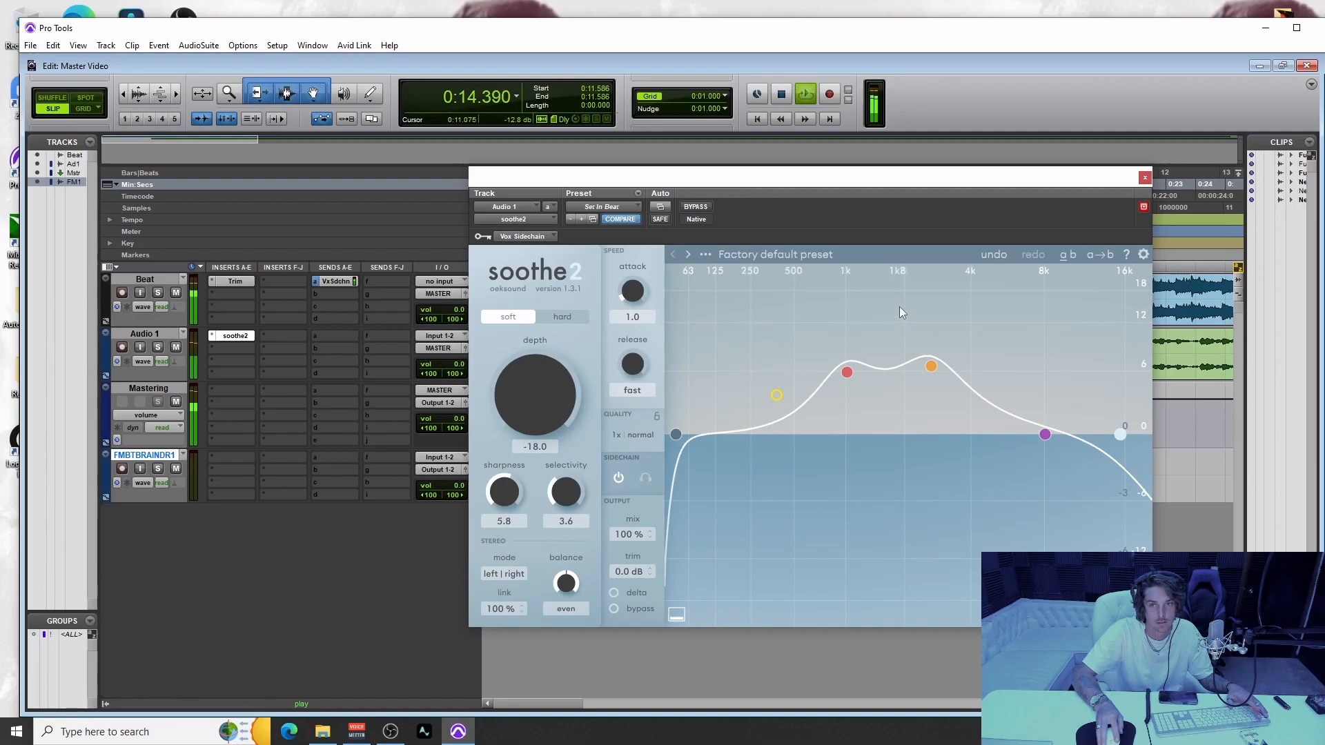
pyautogui.click(987, 256)
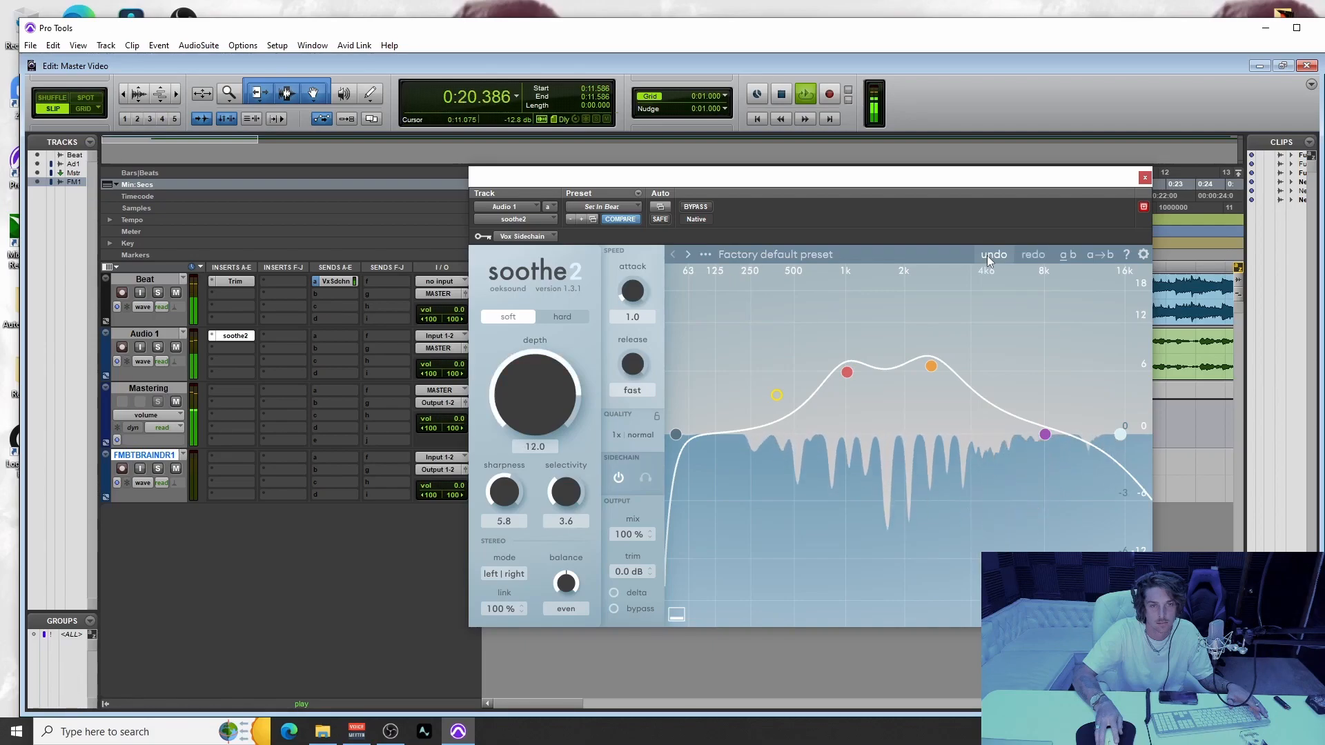
pyautogui.click(1033, 255)
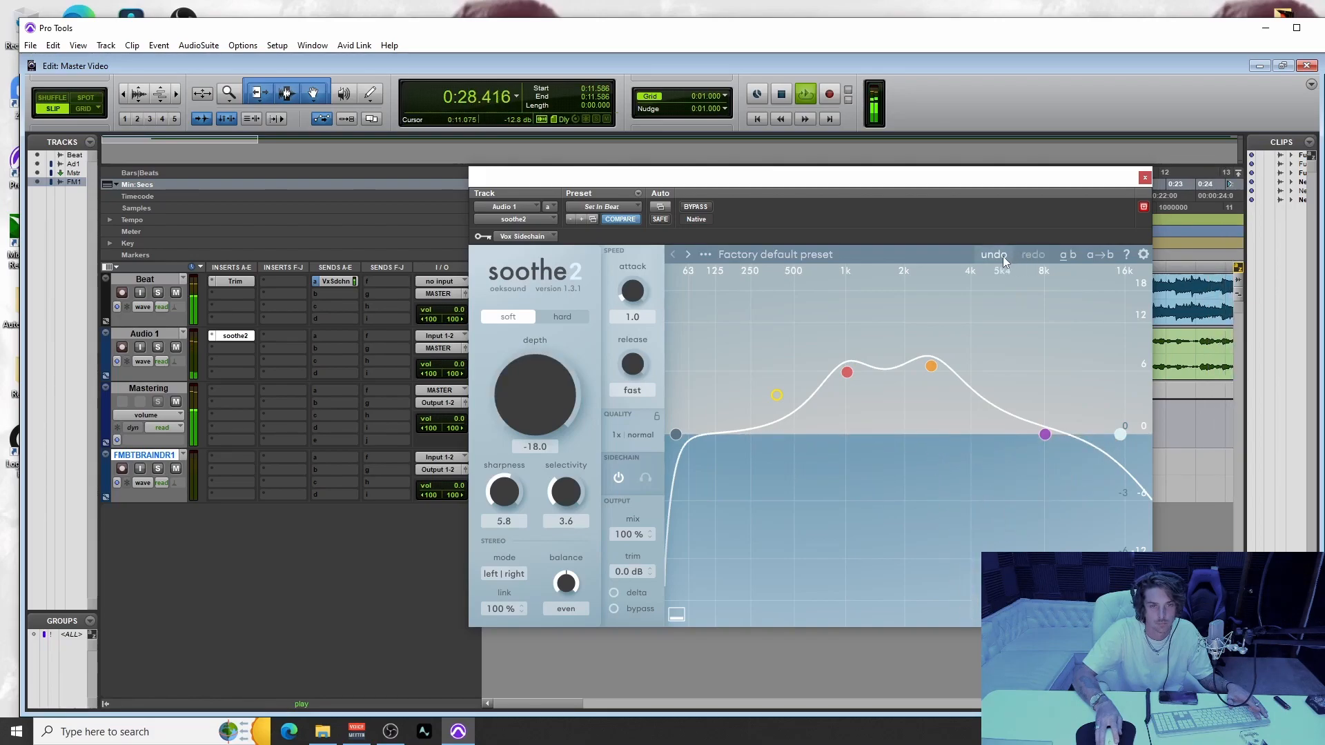
pyautogui.click(1004, 260)
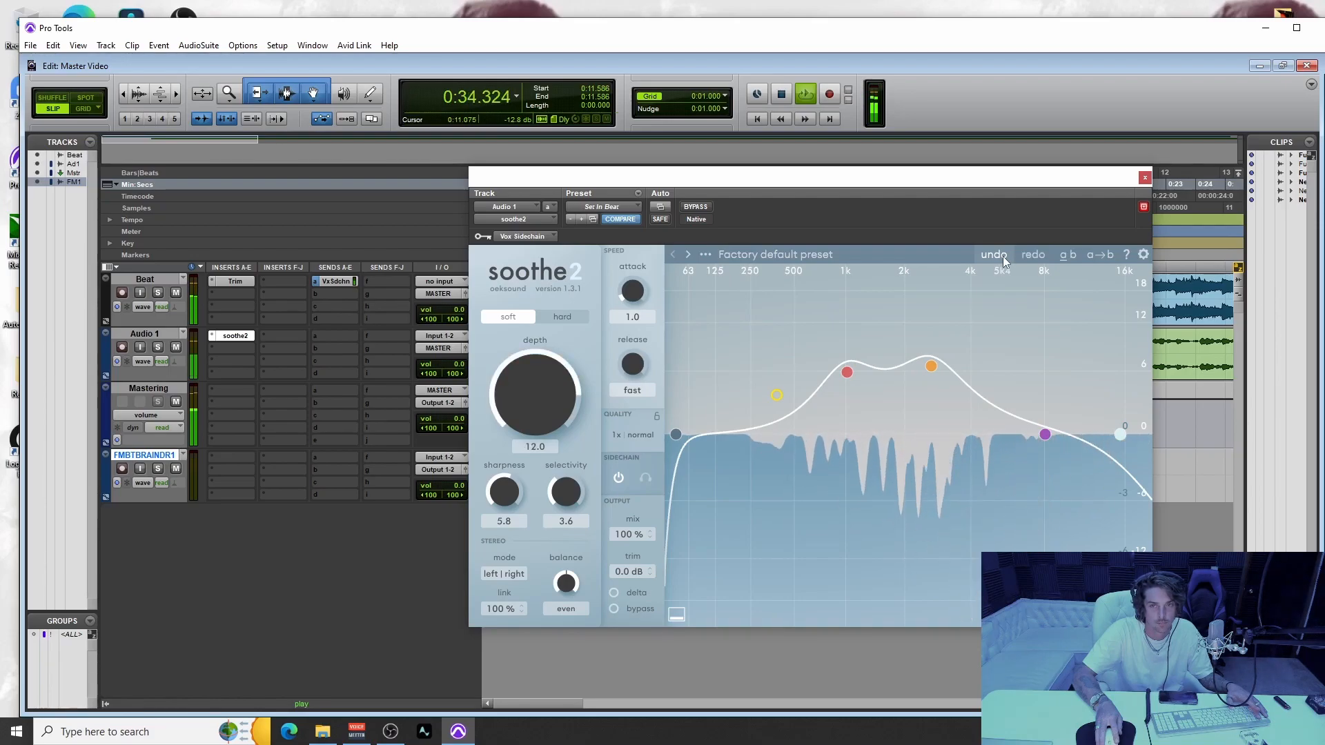
pyautogui.press('space')
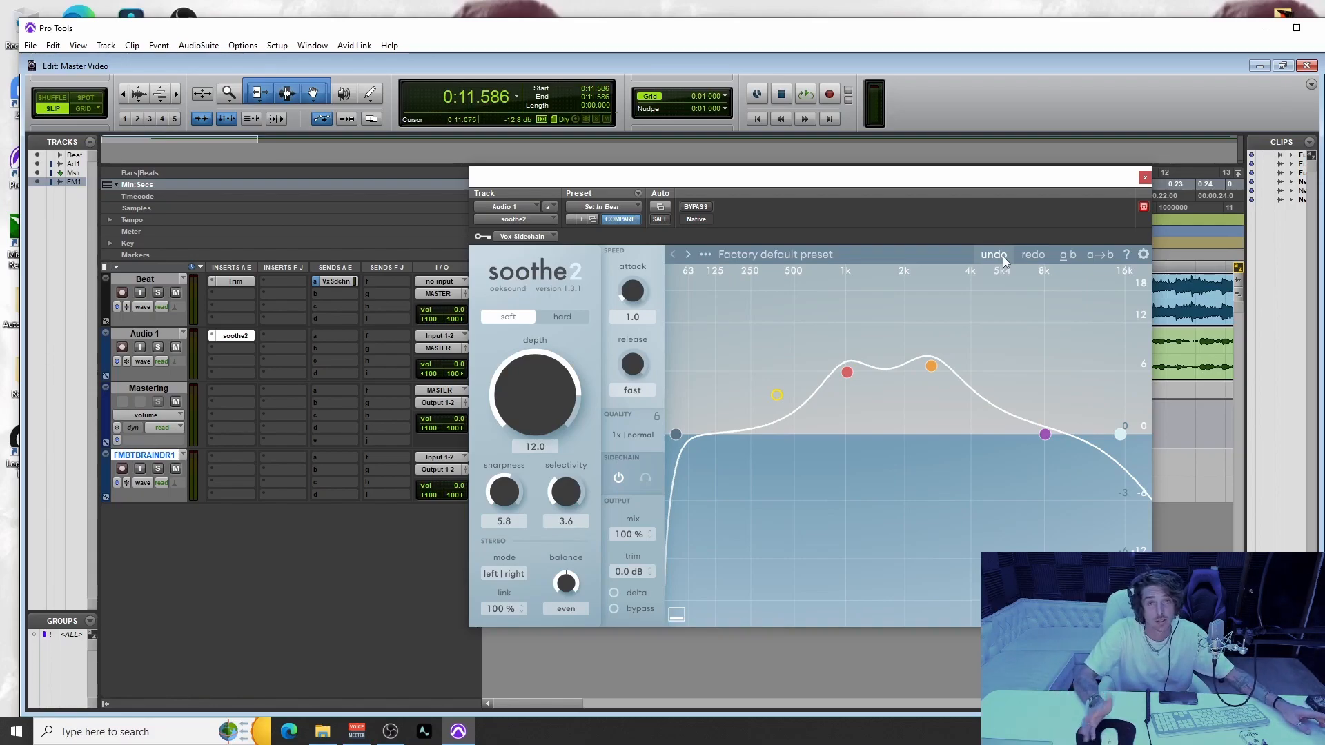
# Move the soothe2 window down to uncover the timeline and the Beat track's waveform.
pyautogui.moveTo(733, 179); pyautogui.dragTo(767, 352)
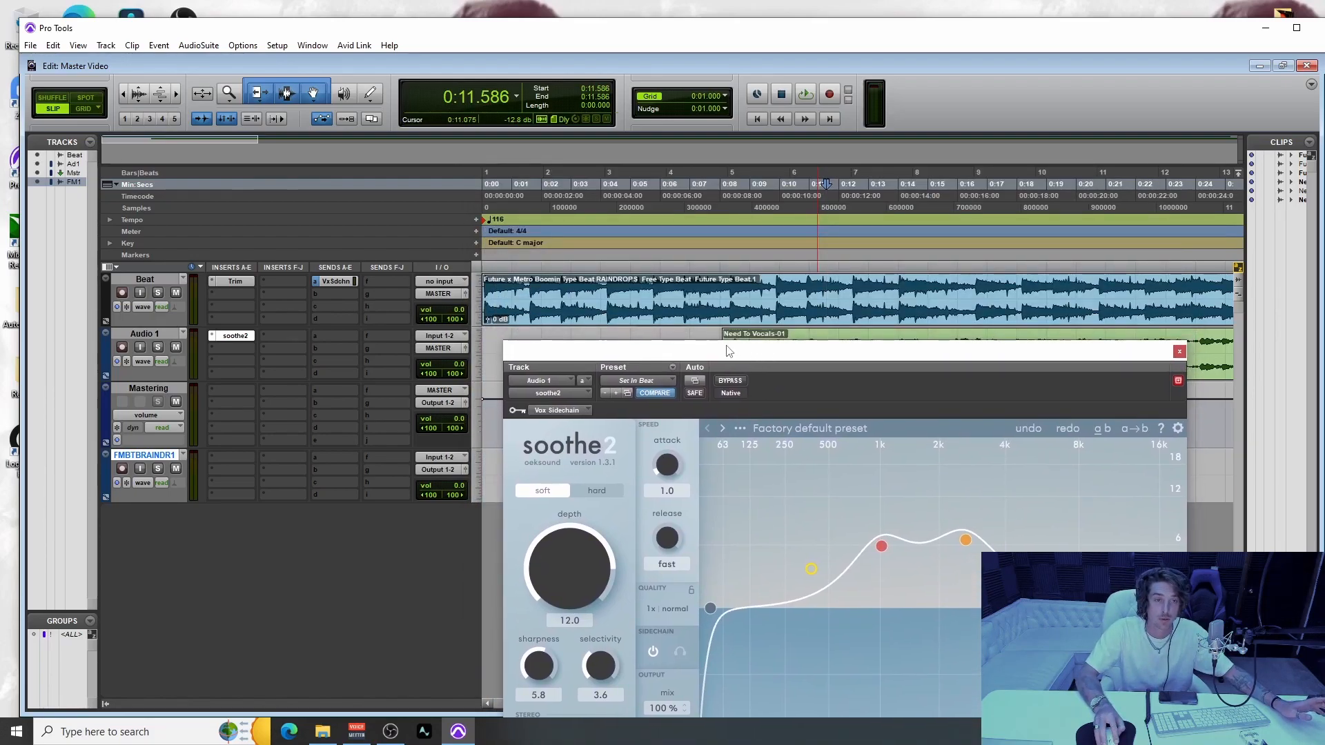